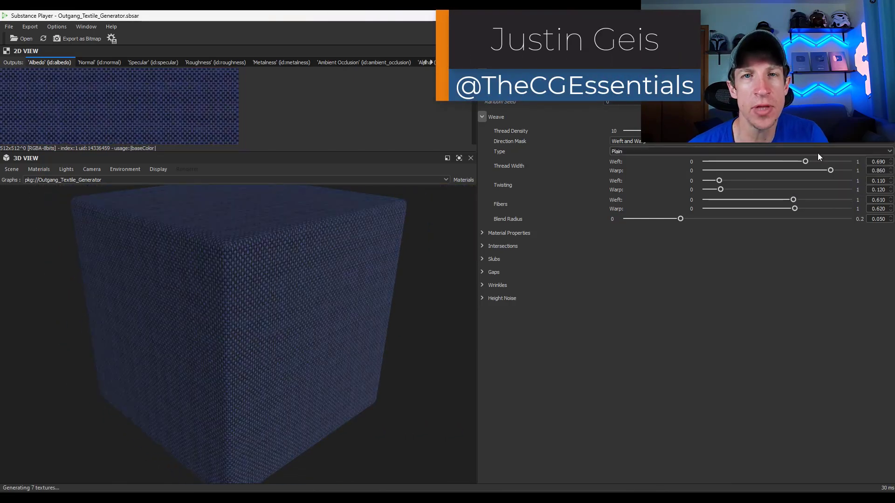
- Narrow the weft thread width to about 0.48 and keep the weave type set to Plain
{"action": "left_click_drag", "start_coordinate": [233, 274], "coordinate": [238, 254]}
{"action": "scroll", "coordinate": [246, 258], "scroll_direction": "down", "scroll_amount": 3}
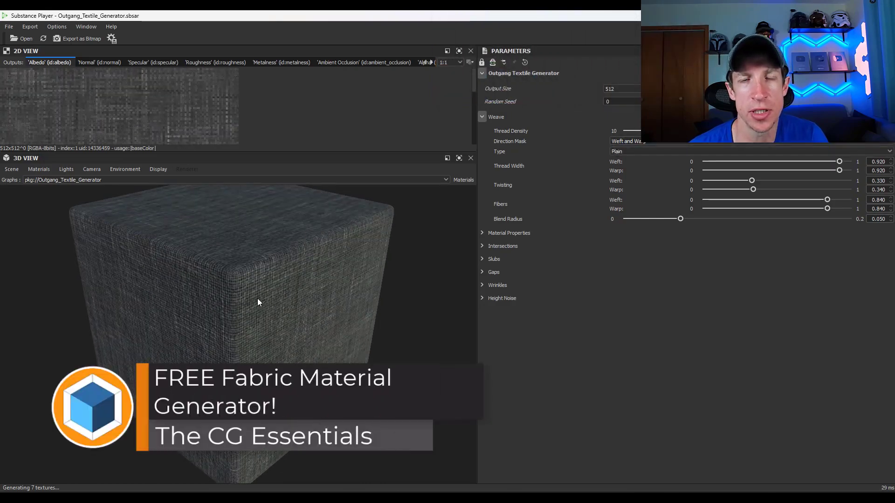
{"action": "scroll", "coordinate": [259, 302], "scroll_direction": "up", "scroll_amount": 2}
{"action": "left_click_drag", "start_coordinate": [839, 161], "coordinate": [775, 162]}
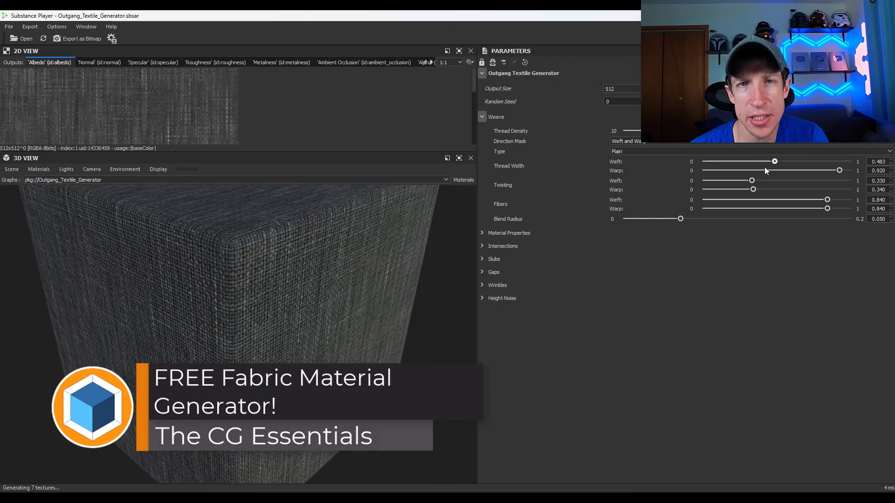
{"action": "scroll", "coordinate": [630, 148], "scroll_direction": "down", "scroll_amount": 1}
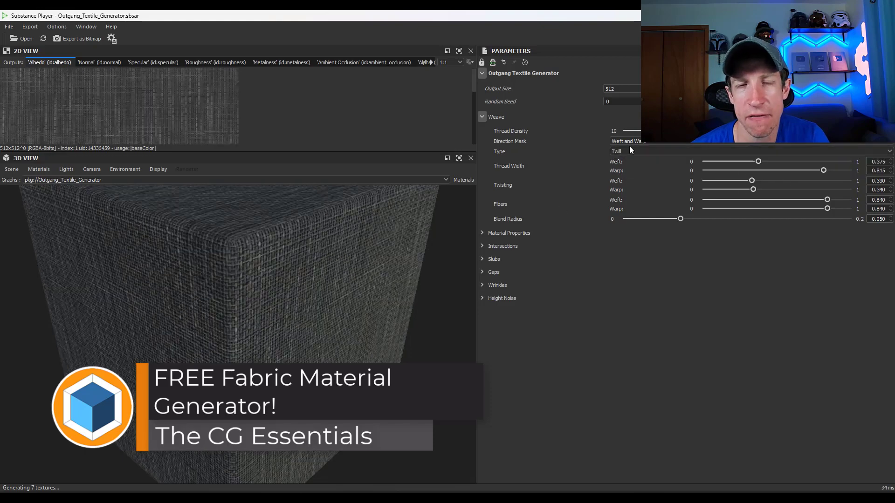
{"action": "left_click", "coordinate": [629, 150]}
{"action": "left_click", "coordinate": [623, 158]}
{"action": "scroll", "coordinate": [258, 278], "scroll_direction": "down", "scroll_amount": 2}
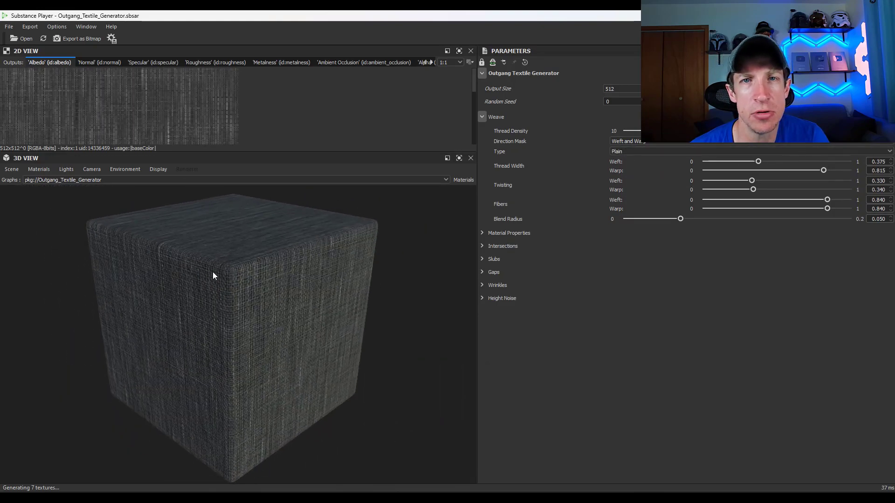
- Set the thread colour to dark red #802828 in the Material Properties Color Editor
{"action": "left_click", "coordinate": [509, 233]}
{"action": "left_click", "coordinate": [884, 248]}
{"action": "left_click", "coordinate": [885, 261]}
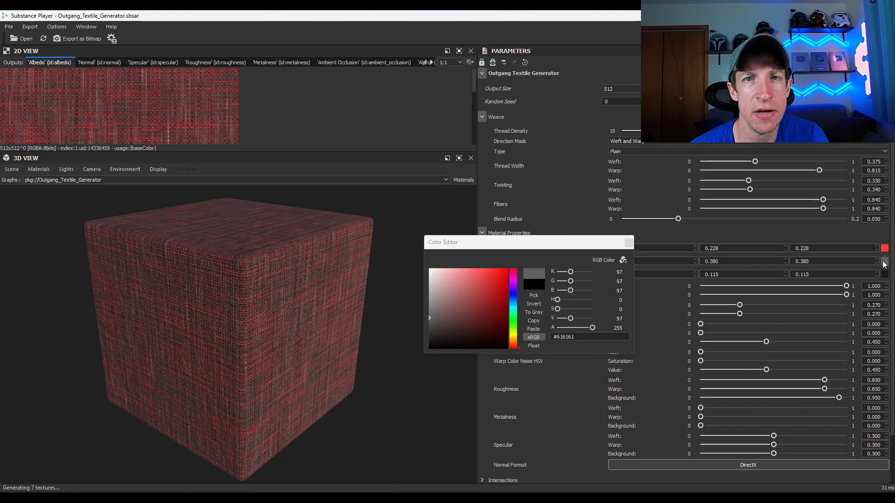
{"action": "left_click_drag", "start_coordinate": [513, 273], "coordinate": [513, 347]}
{"action": "left_click", "coordinate": [484, 310]}
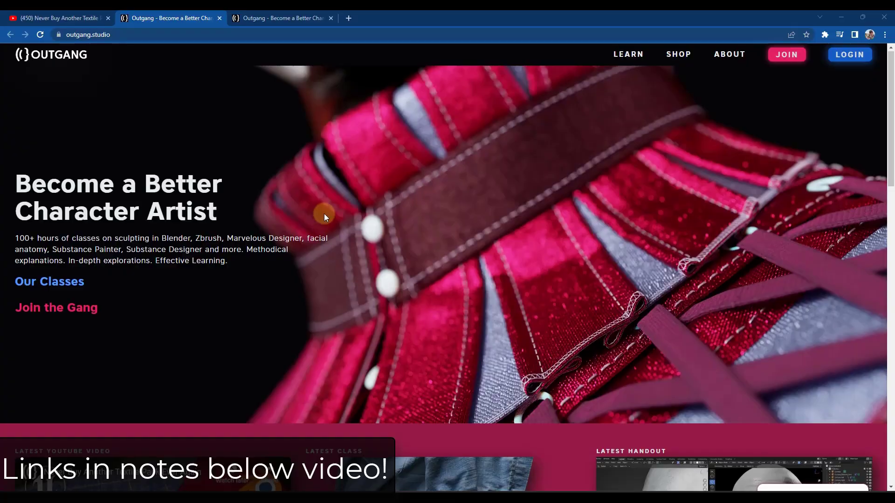
- Scroll to the Free Textile Generator description and highlight the words 'SBSAR file'
{"action": "scroll", "coordinate": [336, 212], "scroll_direction": "down", "scroll_amount": 8}
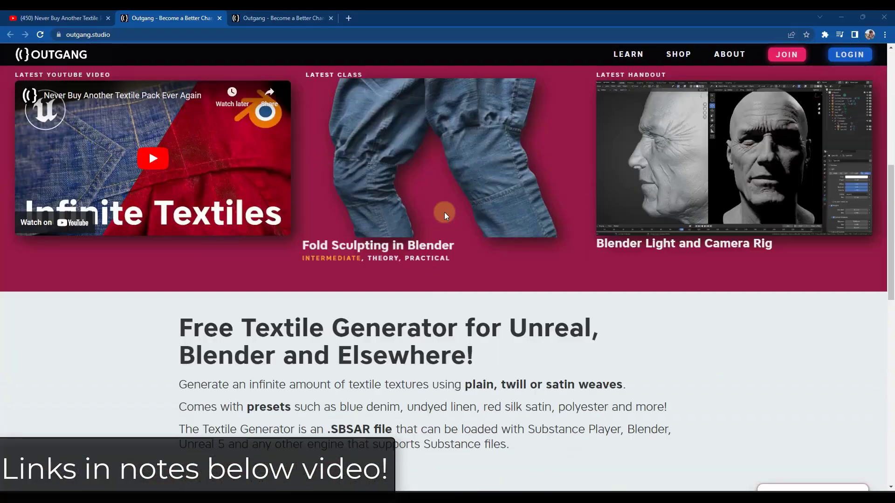
{"action": "scroll", "coordinate": [444, 212], "scroll_direction": "down", "scroll_amount": 5}
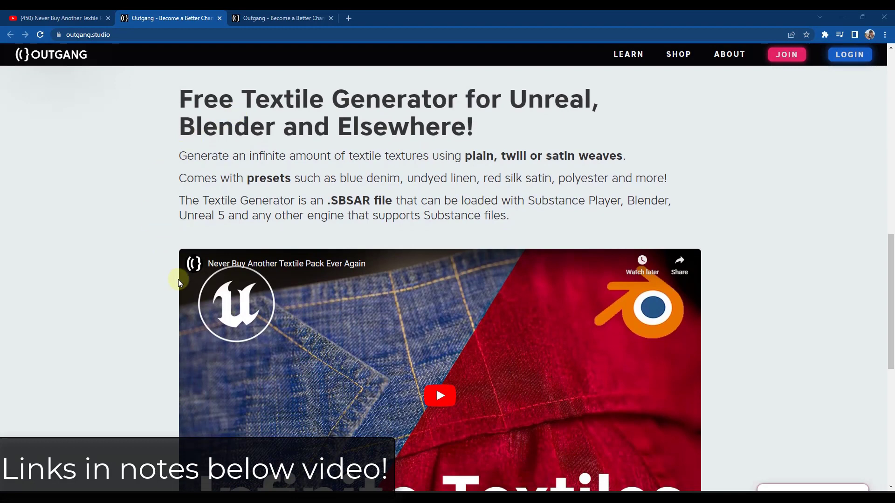
{"action": "scroll", "coordinate": [180, 282], "scroll_direction": "down", "scroll_amount": 1}
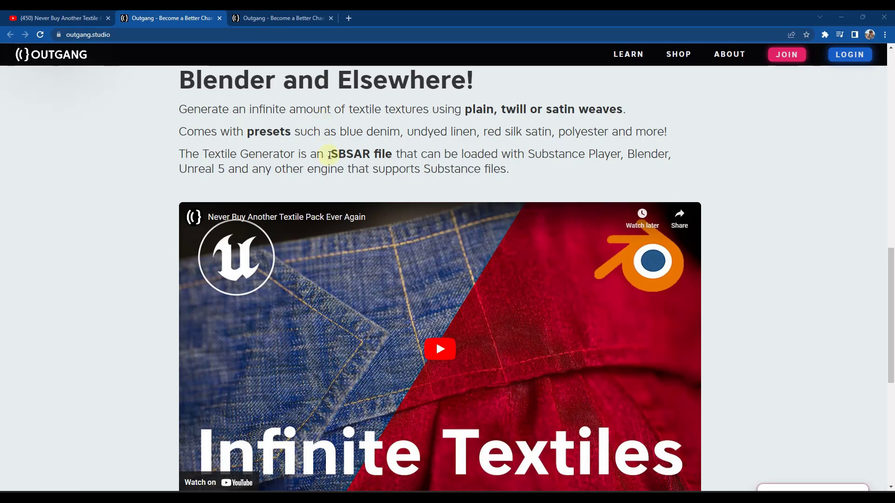
{"action": "left_click_drag", "start_coordinate": [330, 155], "coordinate": [382, 155]}
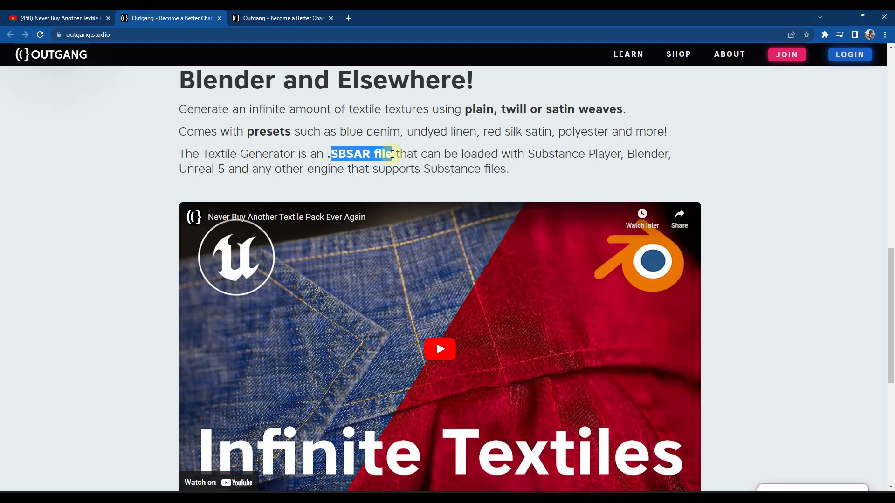
{"action": "left_click_drag", "start_coordinate": [392, 154], "coordinate": [394, 154]}
- Scroll further through the page, then switch to the outgang.studio/learn tab
{"action": "scroll", "coordinate": [436, 189], "scroll_direction": "down", "scroll_amount": 1}
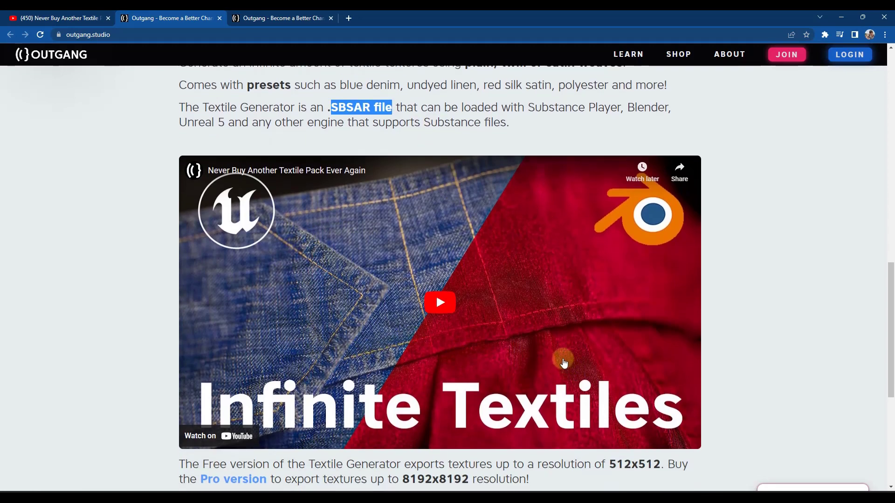
{"action": "scroll", "coordinate": [561, 353], "scroll_direction": "down", "scroll_amount": 2}
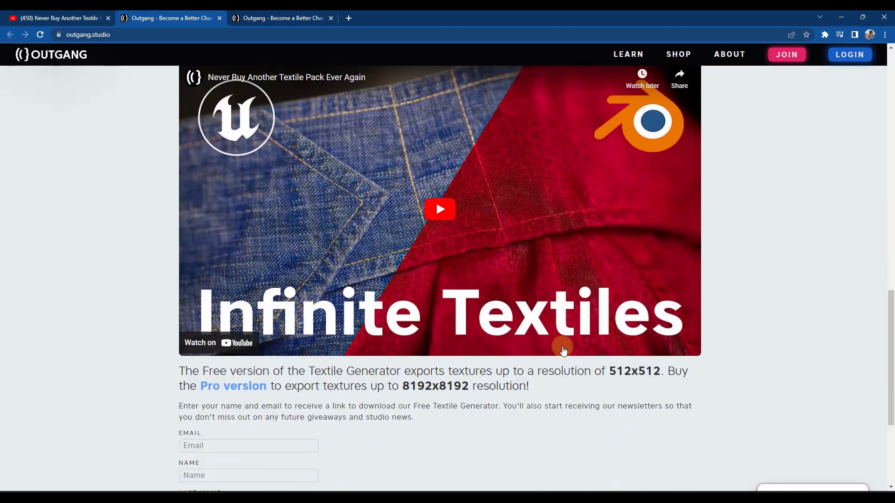
{"action": "scroll", "coordinate": [564, 345], "scroll_direction": "up", "scroll_amount": 2}
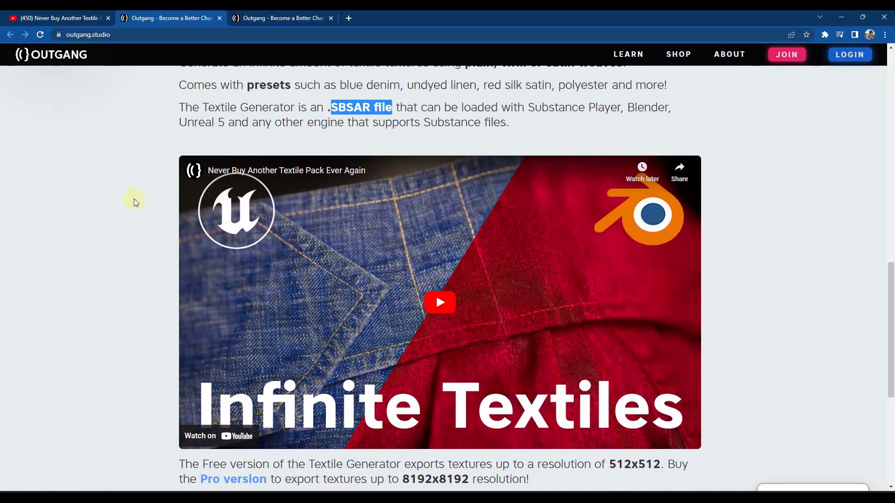
{"action": "left_click", "coordinate": [277, 19]}
- Scroll through the Zbrush and Blender classes, then return to the Textile Generator tab
{"action": "scroll", "coordinate": [484, 269], "scroll_direction": "down", "scroll_amount": 5}
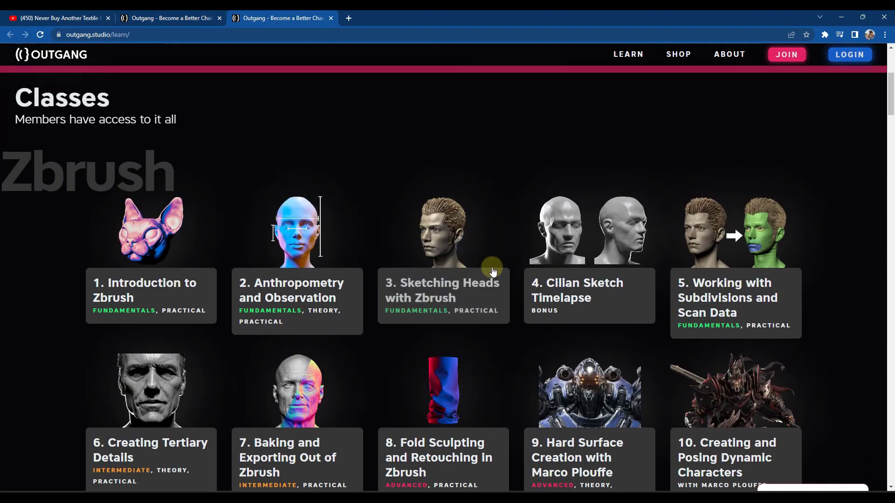
{"action": "scroll", "coordinate": [487, 290], "scroll_direction": "down", "scroll_amount": 3}
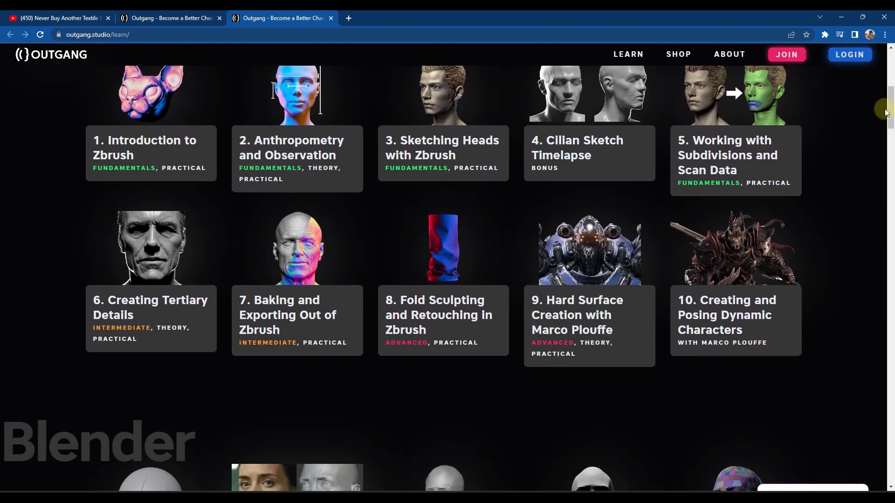
{"action": "left_click_drag", "start_coordinate": [886, 112], "coordinate": [855, 37]}
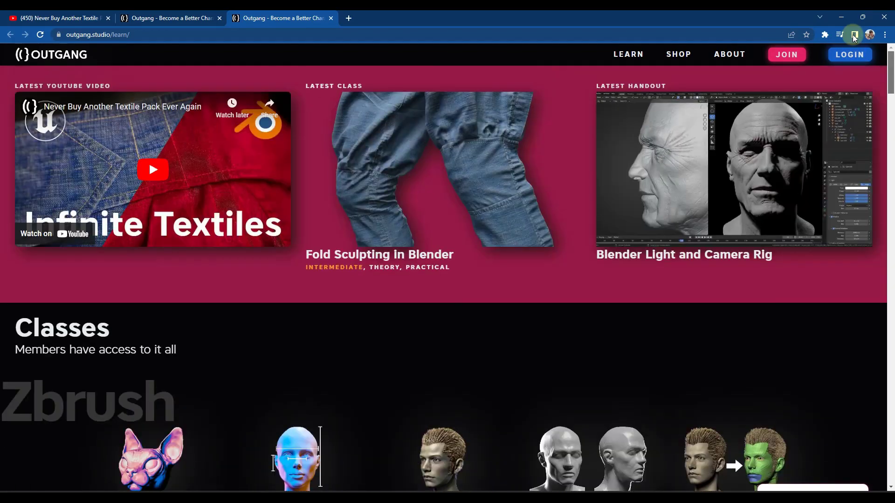
{"action": "key", "text": "ctrl+shift+Tab"}
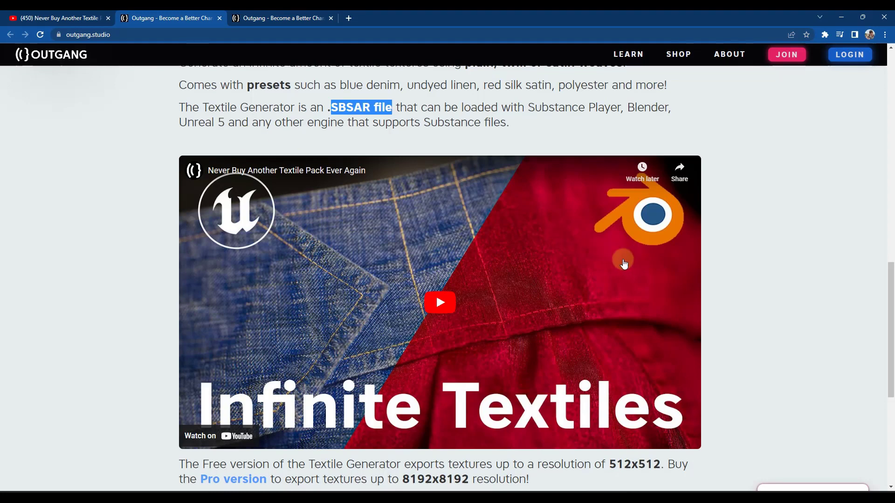
- Scroll to the signup form, highlight the free version's 512x512 export limit, then switch tabs
{"action": "scroll", "coordinate": [620, 258], "scroll_direction": "down", "scroll_amount": 1}
{"action": "scroll", "coordinate": [620, 258], "scroll_direction": "down", "scroll_amount": 1}
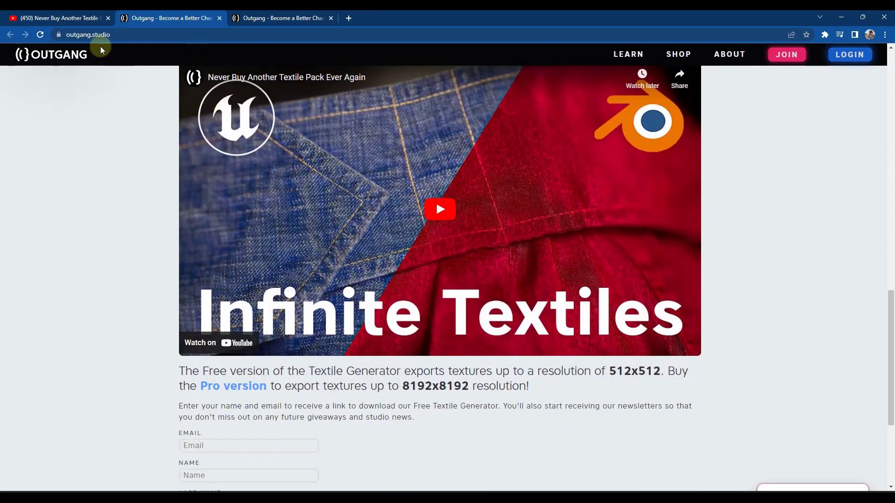
{"action": "scroll", "coordinate": [168, 180], "scroll_direction": "down", "scroll_amount": 4}
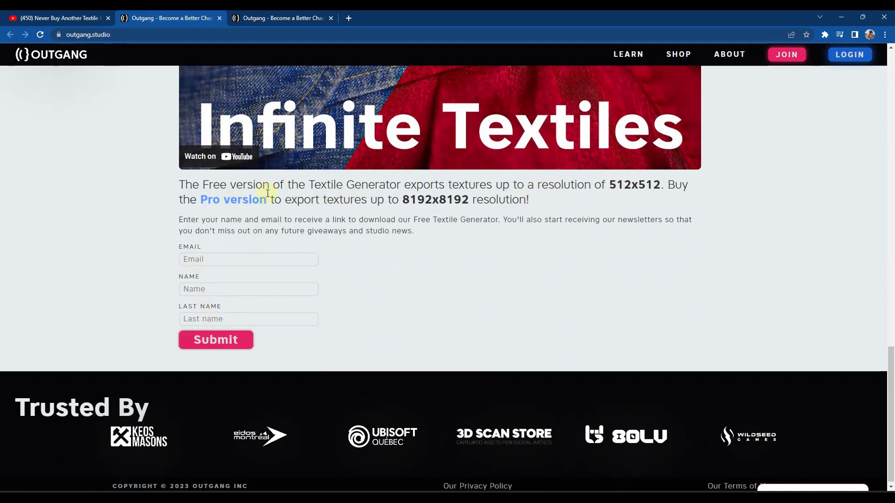
{"action": "left_click_drag", "start_coordinate": [321, 185], "coordinate": [635, 185]}
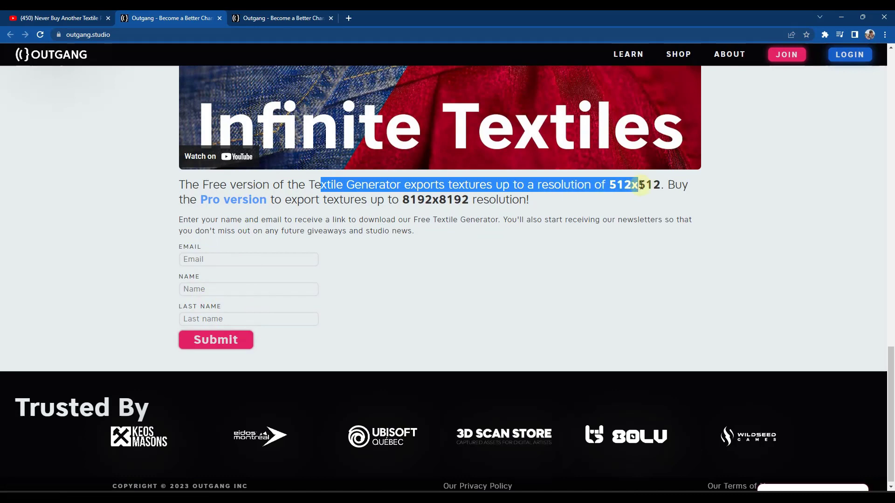
{"action": "left_click", "coordinate": [641, 186]}
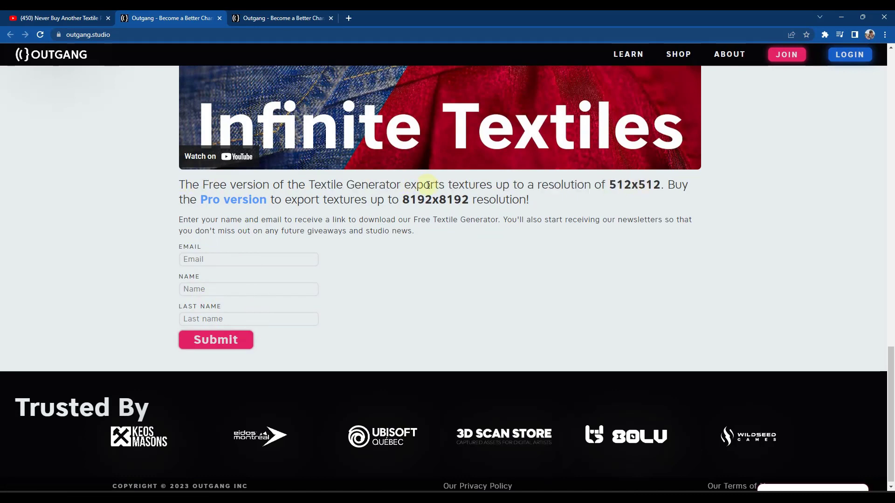
{"action": "left_click_drag", "start_coordinate": [610, 185], "coordinate": [668, 185]}
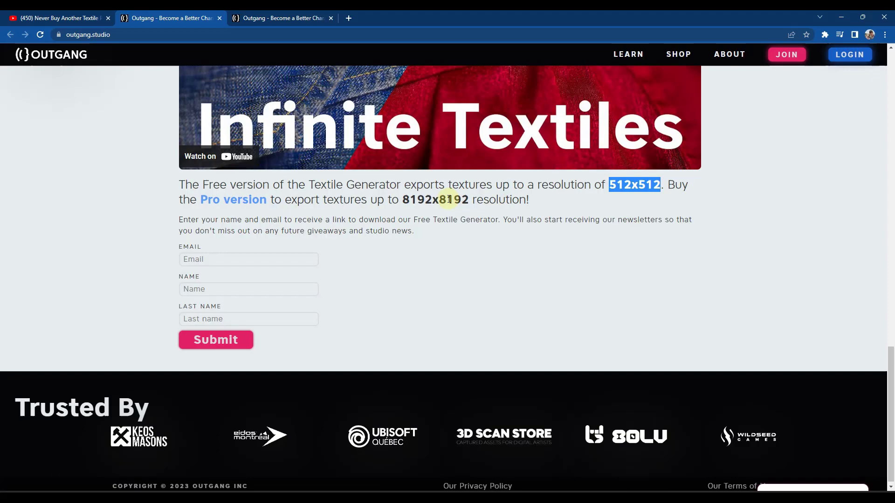
{"action": "key", "text": "ctrl+shift+Tab"}
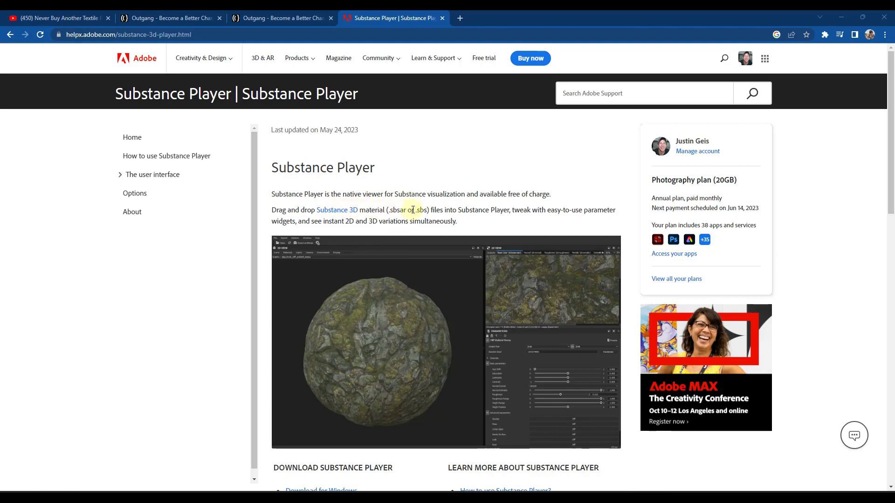
- Scroll the Adobe Substance Player help page to the Download for Windows link
{"action": "scroll", "coordinate": [420, 210], "scroll_direction": "down", "scroll_amount": 3}
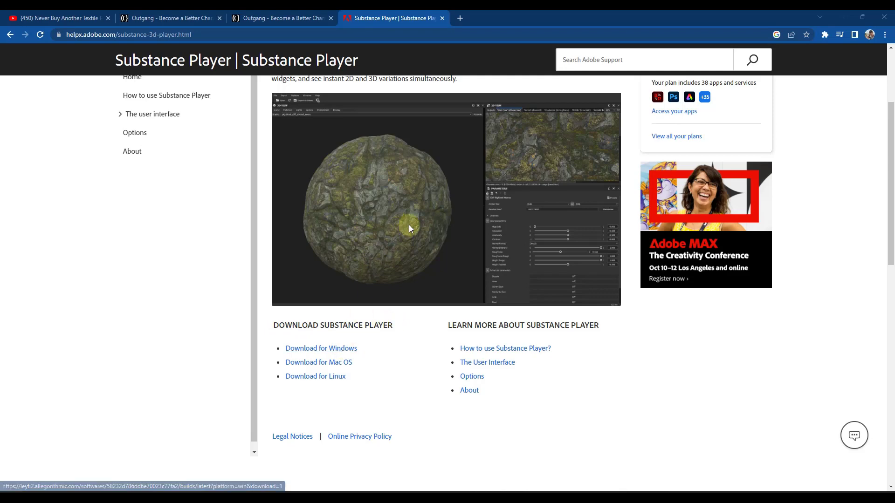
{"action": "scroll", "coordinate": [406, 190], "scroll_direction": "up", "scroll_amount": 2}
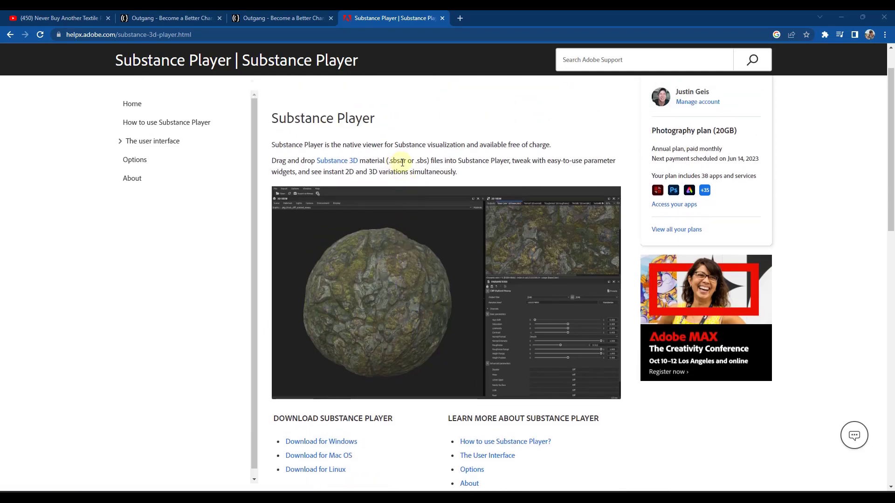
{"action": "scroll", "coordinate": [409, 255], "scroll_direction": "down", "scroll_amount": 2}
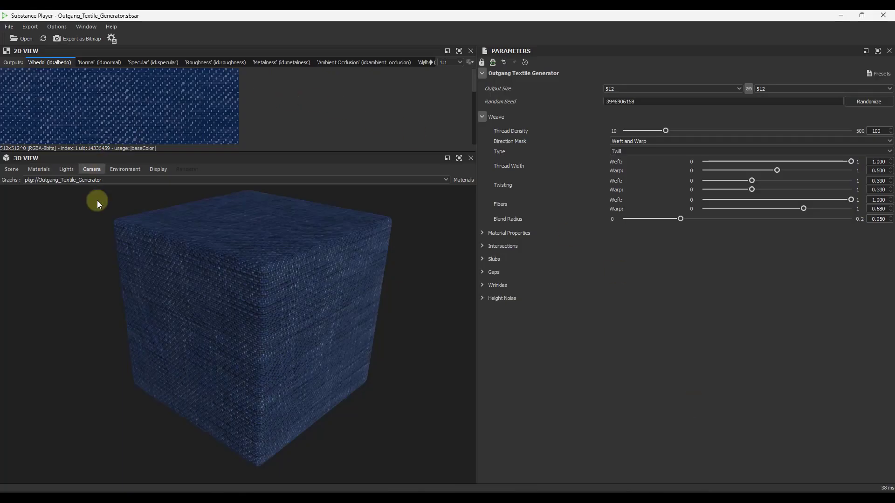
- Orbit the blue Twill Outgang_Textile_Generator cube from a corner view to nearly face-on
{"action": "left_click_drag", "start_coordinate": [261, 302], "coordinate": [275, 289]}
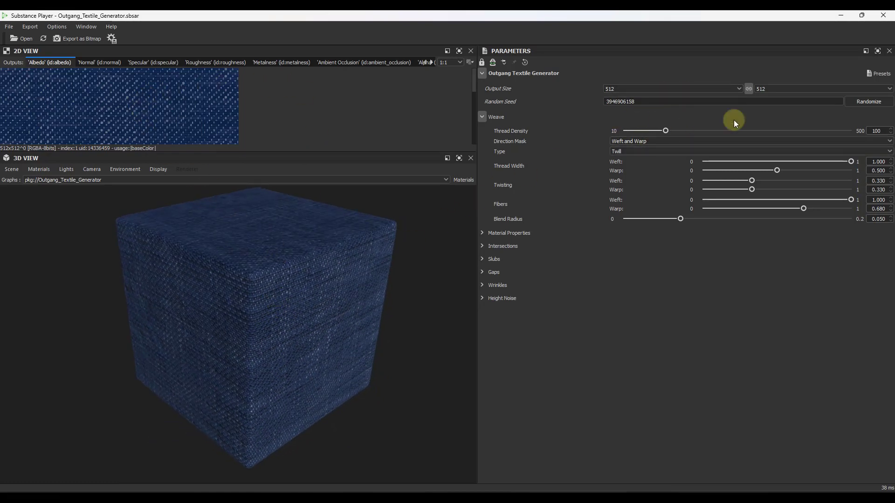
{"action": "mouse_move", "coordinate": [251, 317]}
{"action": "left_mouse_down"}
{"action": "mouse_move", "coordinate": [243, 306]}
{"action": "mouse_move", "coordinate": [258, 312]}
{"action": "mouse_move", "coordinate": [298, 300]}
{"action": "mouse_move", "coordinate": [281, 273]}
{"action": "mouse_move", "coordinate": [230, 280]}
{"action": "mouse_move", "coordinate": [240, 321]}
{"action": "left_mouse_up"}
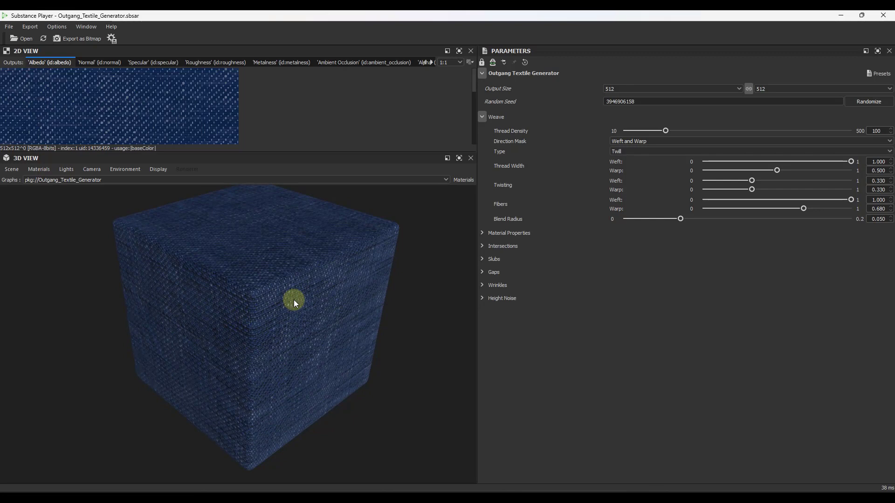
{"action": "mouse_move", "coordinate": [294, 300]}
{"action": "left_mouse_down"}
{"action": "mouse_move", "coordinate": [329, 274]}
{"action": "mouse_move", "coordinate": [298, 270]}
{"action": "mouse_move", "coordinate": [293, 283]}
{"action": "left_mouse_up"}
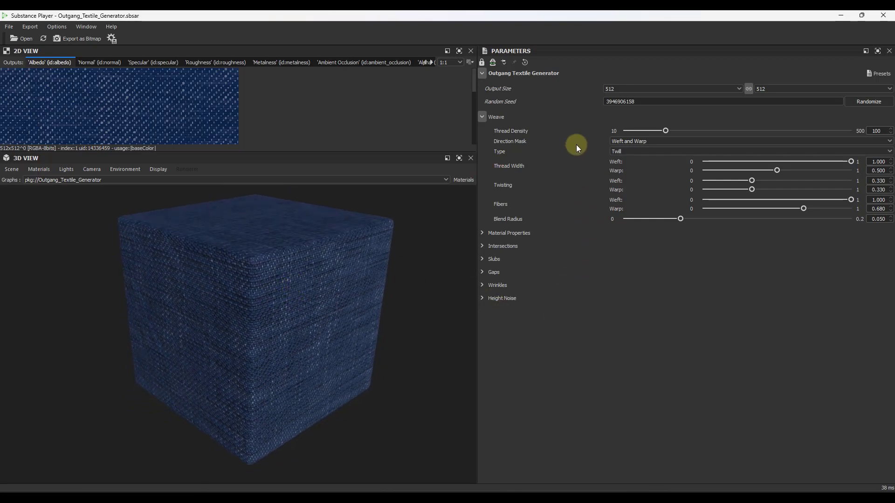
- Preview the Linen preset, then the Denim preset, orbiting the blue cube
{"action": "left_click", "coordinate": [881, 75]}
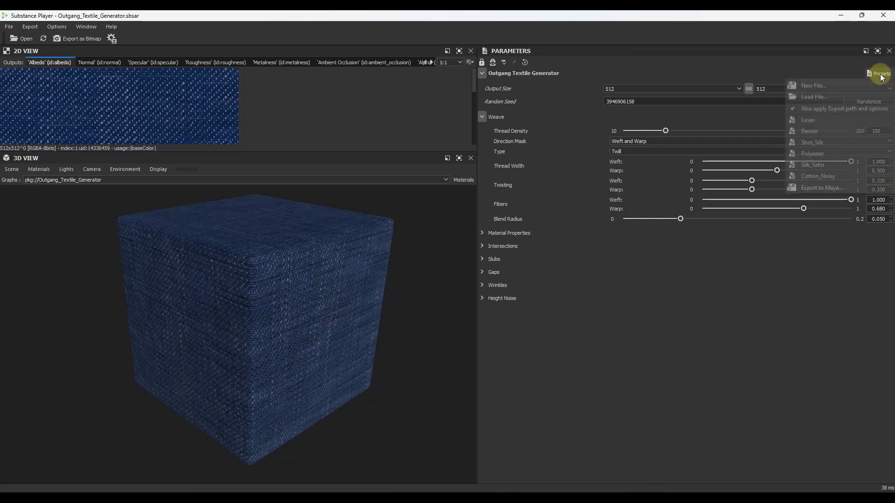
{"action": "left_click", "coordinate": [810, 118]}
{"action": "scroll", "coordinate": [250, 294], "scroll_direction": "up", "scroll_amount": 5}
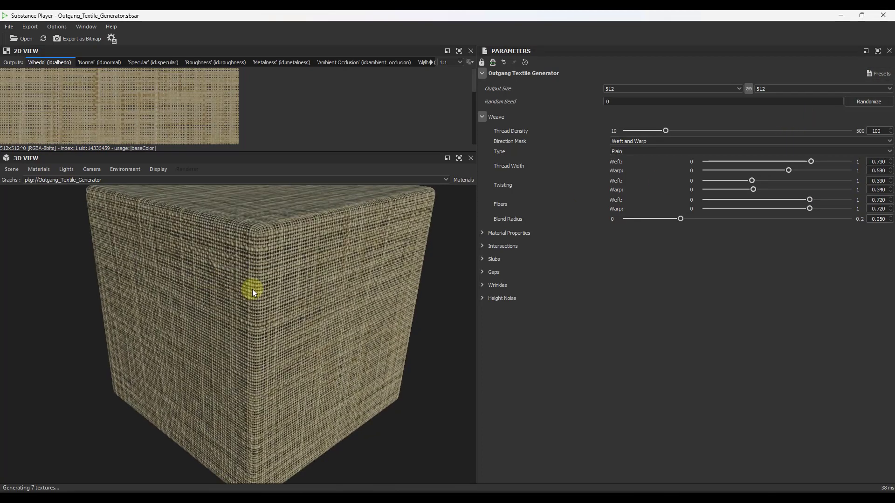
{"action": "scroll", "coordinate": [254, 289], "scroll_direction": "down", "scroll_amount": 4}
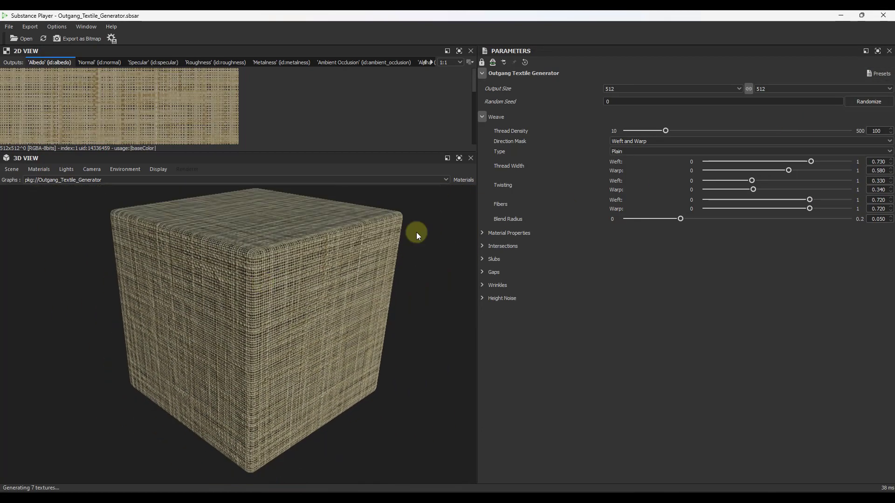
{"action": "left_click", "coordinate": [876, 74]}
{"action": "left_click", "coordinate": [824, 130]}
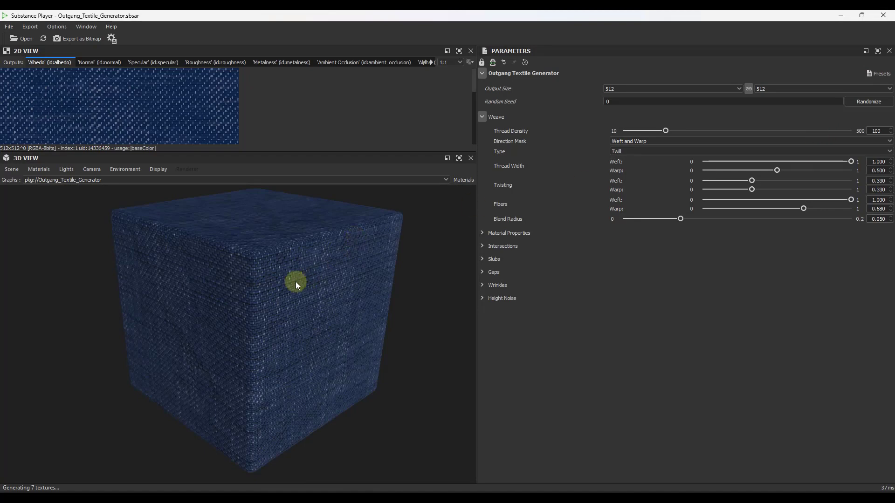
{"action": "left_click_drag", "start_coordinate": [296, 282], "coordinate": [363, 281]}
- Try the Polyester preset, then settle on the grey Cotton_Noisy preset and inspect it
{"action": "left_click", "coordinate": [877, 74]}
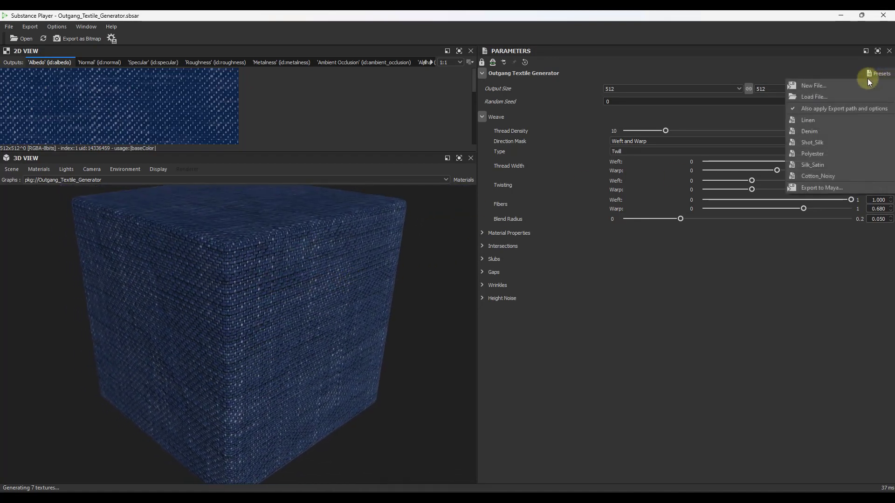
{"action": "left_click", "coordinate": [818, 154]}
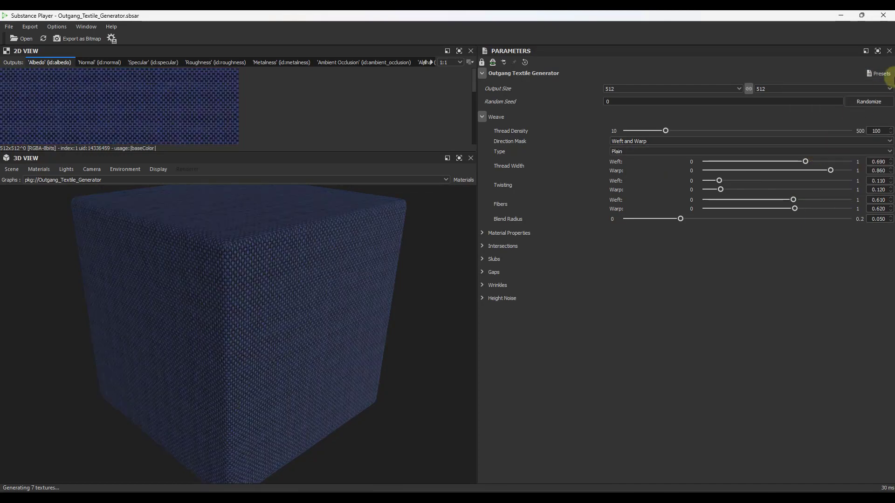
{"action": "left_click", "coordinate": [877, 74]}
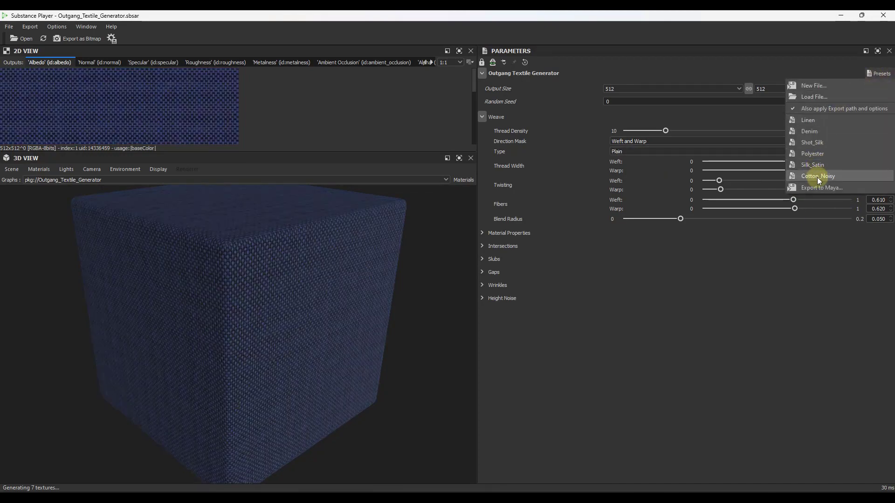
{"action": "left_click", "coordinate": [818, 177]}
{"action": "scroll", "coordinate": [234, 268], "scroll_direction": "up", "scroll_amount": 5}
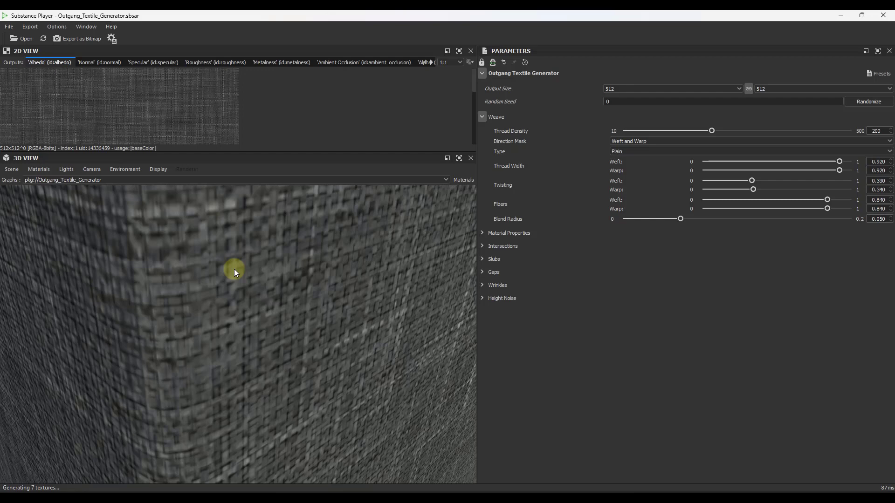
{"action": "scroll", "coordinate": [235, 271], "scroll_direction": "down", "scroll_amount": 5}
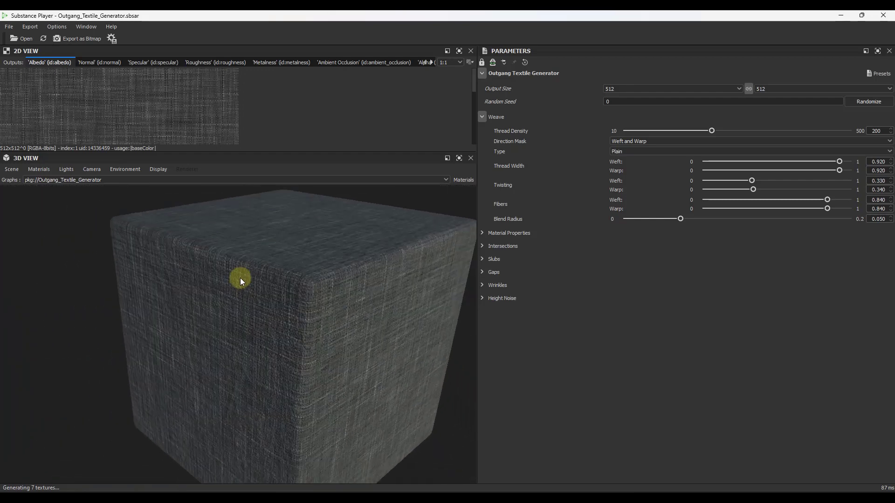
{"action": "scroll", "coordinate": [240, 278], "scroll_direction": "up", "scroll_amount": 3}
{"action": "left_click_drag", "start_coordinate": [231, 279], "coordinate": [232, 251]}
{"action": "scroll", "coordinate": [242, 253], "scroll_direction": "down", "scroll_amount": 3}
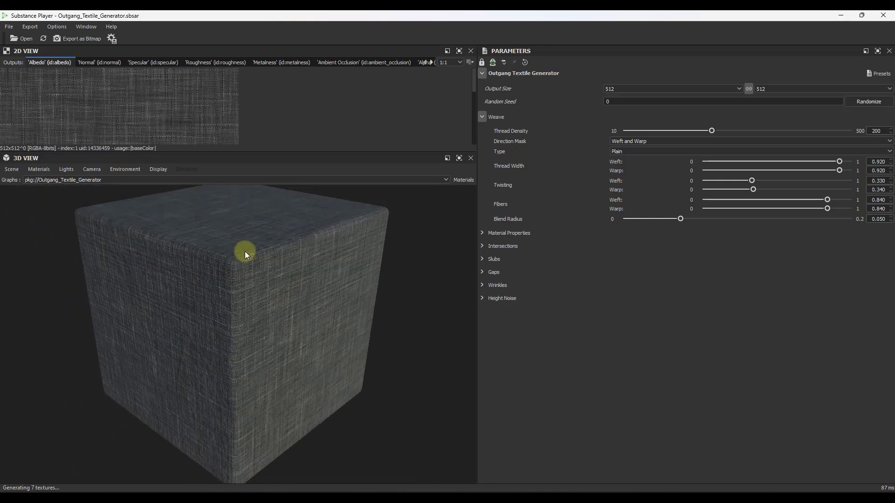
{"action": "scroll", "coordinate": [244, 251], "scroll_direction": "up", "scroll_amount": 3}
{"action": "scroll", "coordinate": [245, 250], "scroll_direction": "down", "scroll_amount": 2}
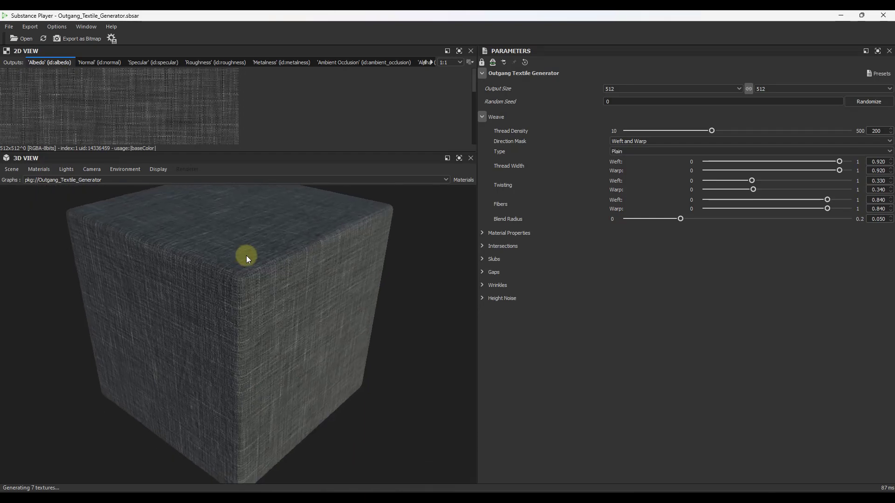
- Set thread density to 110 with Weft and Warp mask, weft width 0.375, warp width 0.815
{"action": "left_click_drag", "start_coordinate": [247, 255], "coordinate": [245, 255]}
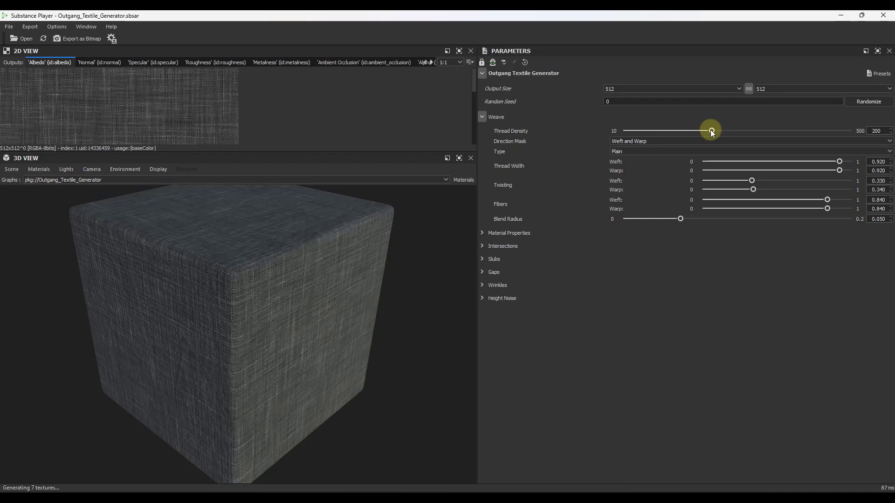
{"action": "left_click_drag", "start_coordinate": [711, 131], "coordinate": [673, 134]}
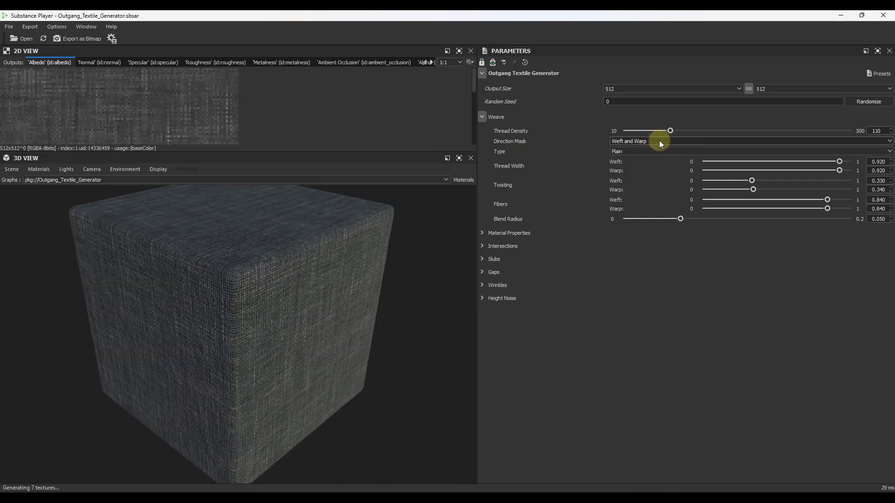
{"action": "left_click", "coordinate": [659, 141]}
{"action": "left_click", "coordinate": [660, 141]}
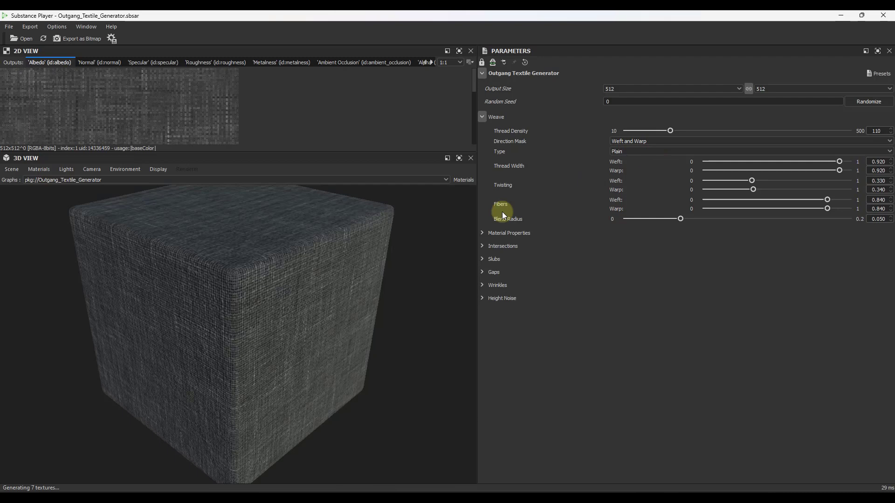
{"action": "scroll", "coordinate": [251, 295], "scroll_direction": "up", "scroll_amount": 5}
{"action": "scroll", "coordinate": [233, 285], "scroll_direction": "down", "scroll_amount": 2}
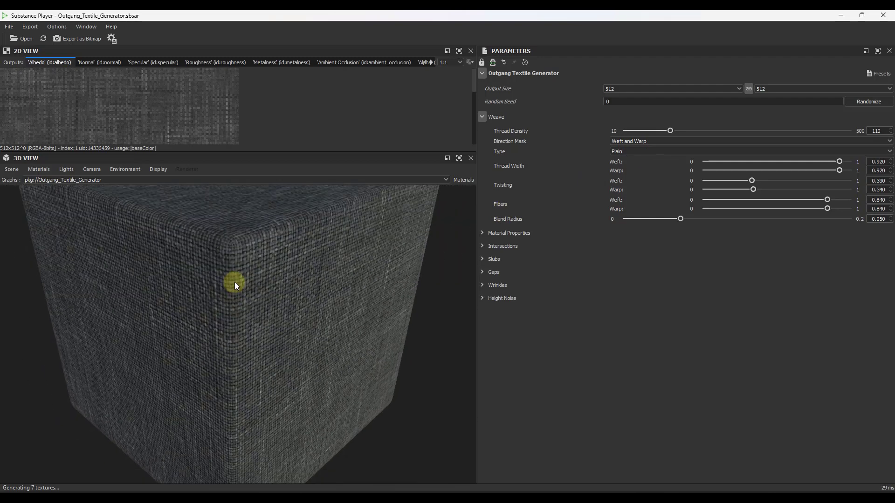
{"action": "left_click", "coordinate": [640, 145]}
{"action": "left_click", "coordinate": [640, 141]}
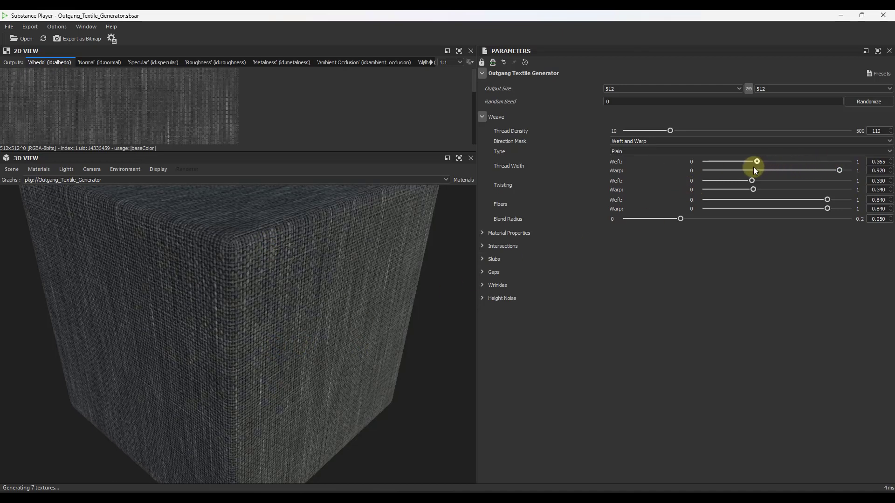
{"action": "mouse_move", "coordinate": [754, 168]}
{"action": "left_mouse_down"}
{"action": "mouse_move", "coordinate": [742, 167]}
{"action": "mouse_move", "coordinate": [770, 168]}
{"action": "mouse_move", "coordinate": [757, 171]}
{"action": "left_mouse_up"}
{"action": "left_click_drag", "start_coordinate": [839, 171], "coordinate": [816, 172]}
- Turn the weft threads red and the warp colour a near-neutral grey (0.285, 0.293, 0.288)
{"action": "left_click", "coordinate": [482, 233]}
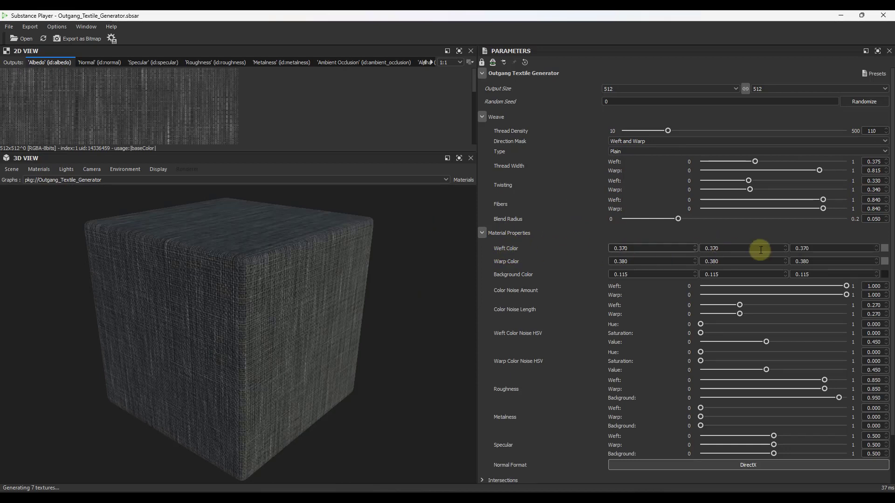
{"action": "left_click", "coordinate": [884, 248]}
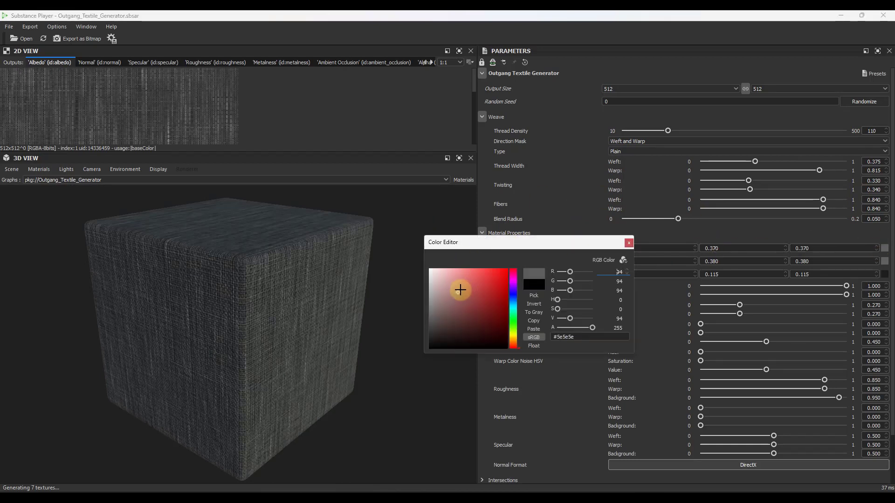
{"action": "left_click_drag", "start_coordinate": [460, 292], "coordinate": [490, 267]}
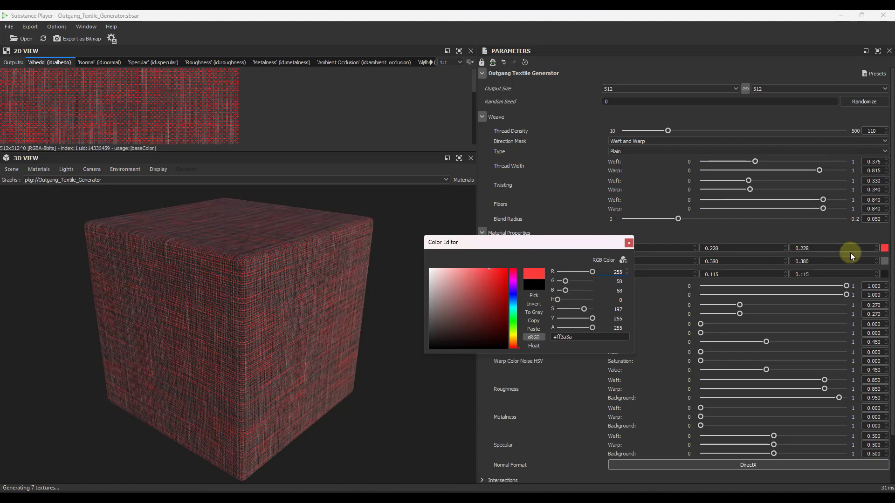
{"action": "left_click", "coordinate": [885, 262]}
{"action": "left_click_drag", "start_coordinate": [511, 305], "coordinate": [448, 286]}
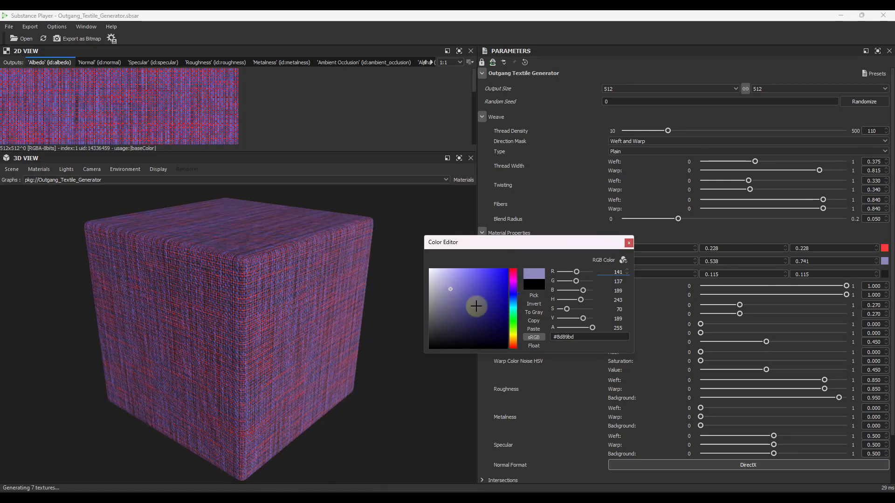
{"action": "left_click", "coordinate": [513, 319]}
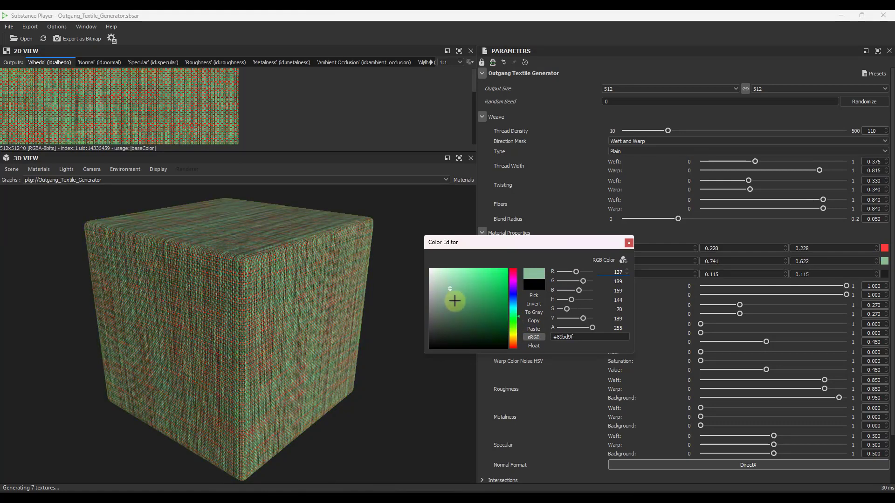
{"action": "left_click", "coordinate": [444, 316]}
{"action": "left_click_drag", "start_coordinate": [445, 317], "coordinate": [430, 325]}
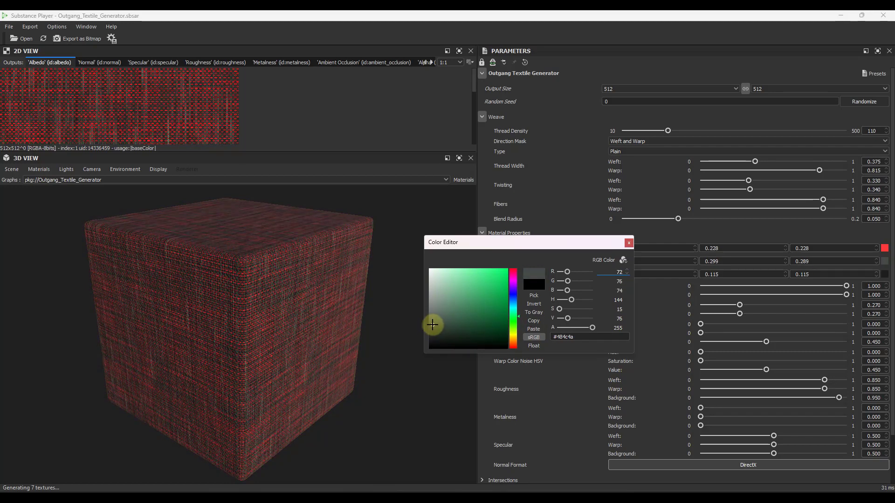
- Deepen the weft colour to dark red (0.546, 0.118, 0.118) and close the Color Editor
{"action": "left_click", "coordinate": [883, 248]}
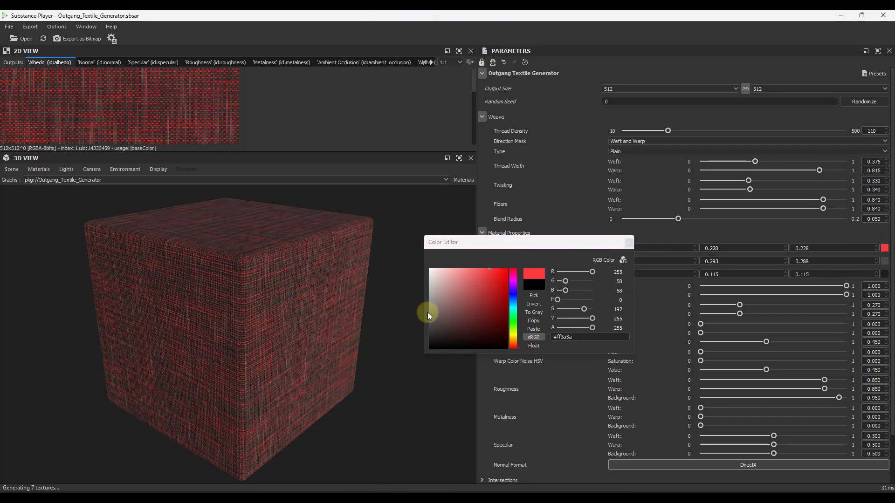
{"action": "left_click", "coordinate": [444, 308]}
{"action": "left_click_drag", "start_coordinate": [446, 310], "coordinate": [491, 304]}
{"action": "left_click", "coordinate": [629, 242]}
- Expand the Slubs settings (amount 0.350), orbit the cube, and bring up the Export menu
{"action": "scroll", "coordinate": [597, 322], "scroll_direction": "down", "scroll_amount": 2}
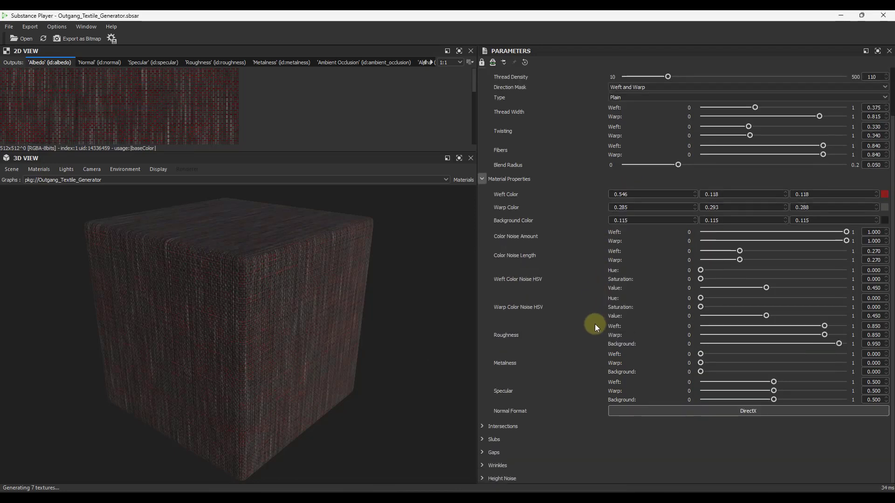
{"action": "left_click", "coordinate": [482, 439]}
{"action": "scroll", "coordinate": [493, 416], "scroll_direction": "down", "scroll_amount": 3}
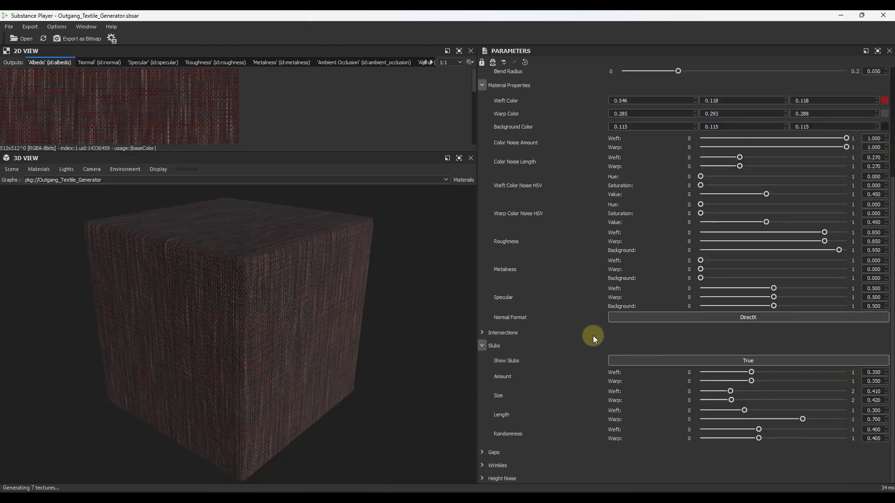
{"action": "left_click_drag", "start_coordinate": [242, 320], "coordinate": [250, 315]}
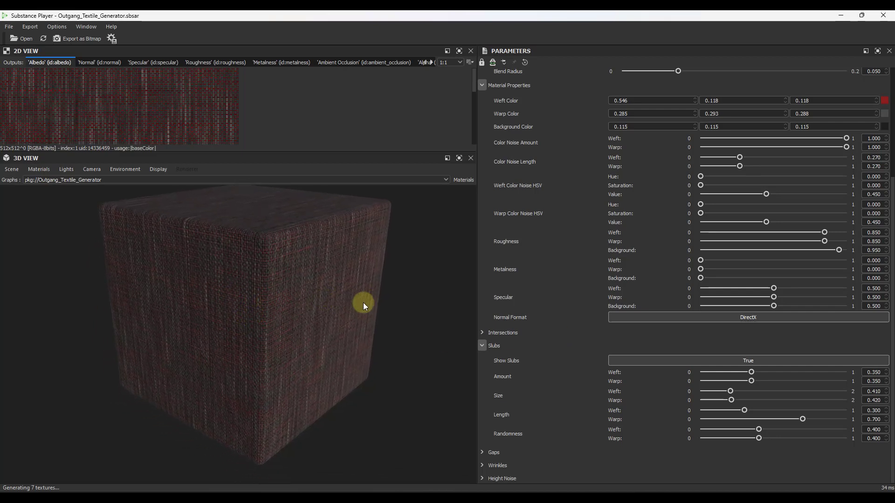
{"action": "left_click_drag", "start_coordinate": [363, 304], "coordinate": [350, 314]}
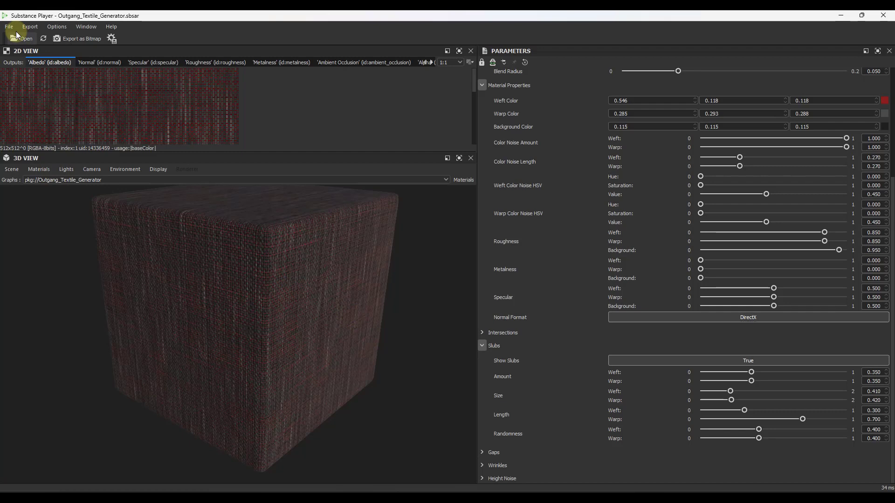
{"action": "left_click", "coordinate": [31, 27]}
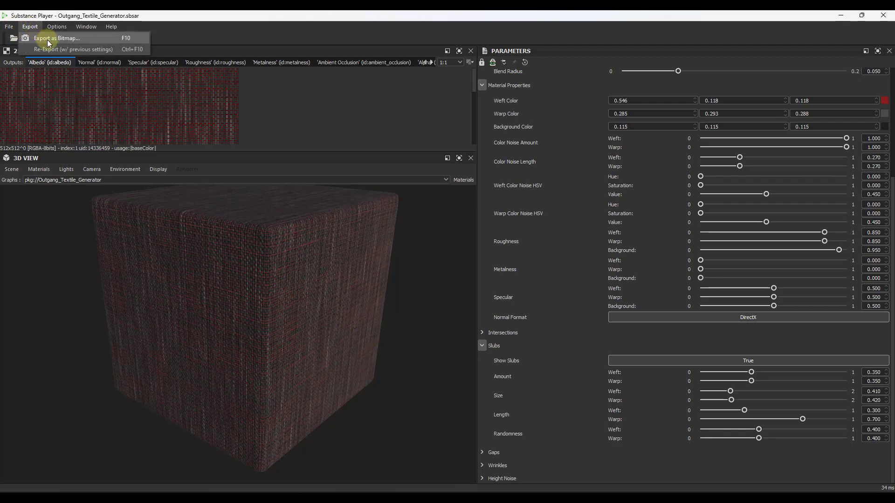
- Review the Export as Bitmap settings for all seven outputs in tga format, then close without exporting
{"action": "left_click", "coordinate": [49, 38]}
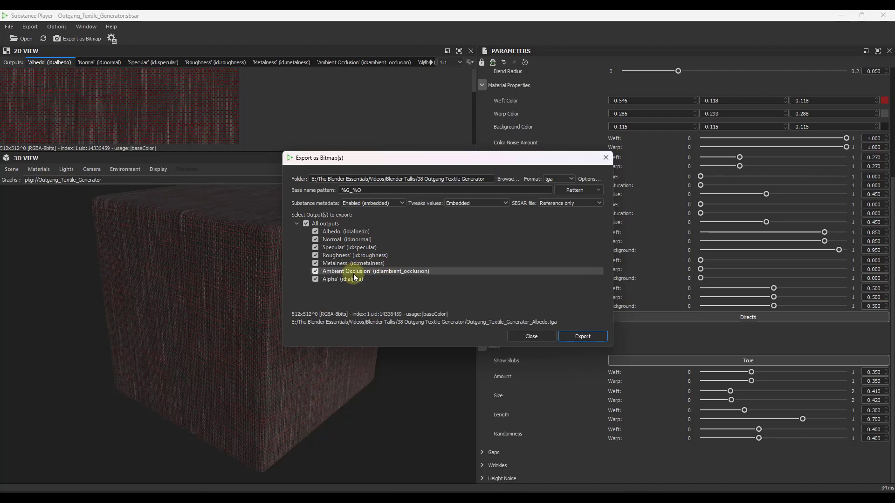
{"action": "left_click", "coordinate": [559, 179]}
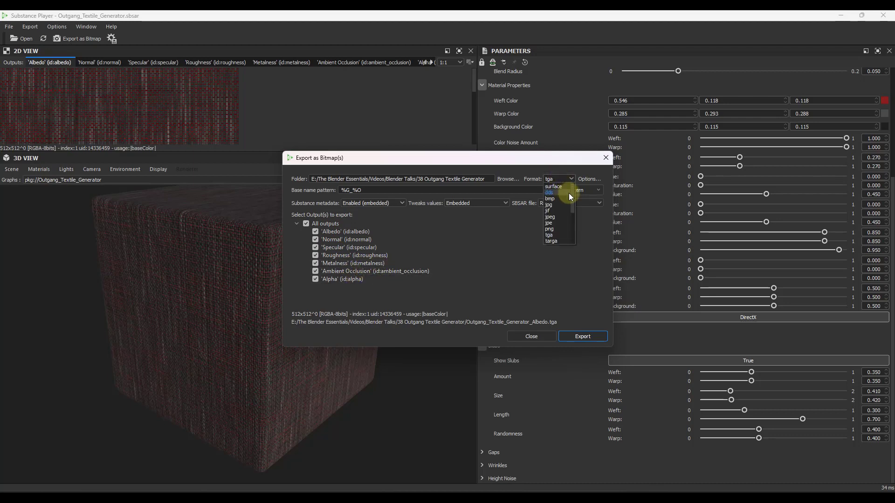
{"action": "scroll", "coordinate": [573, 200], "scroll_direction": "up", "scroll_amount": 2}
{"action": "left_click", "coordinate": [525, 233]}
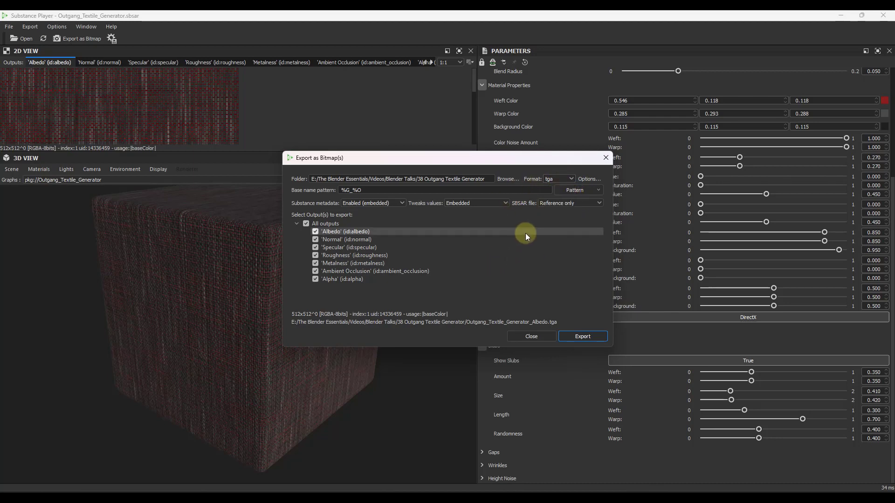
{"action": "left_click", "coordinate": [530, 336]}
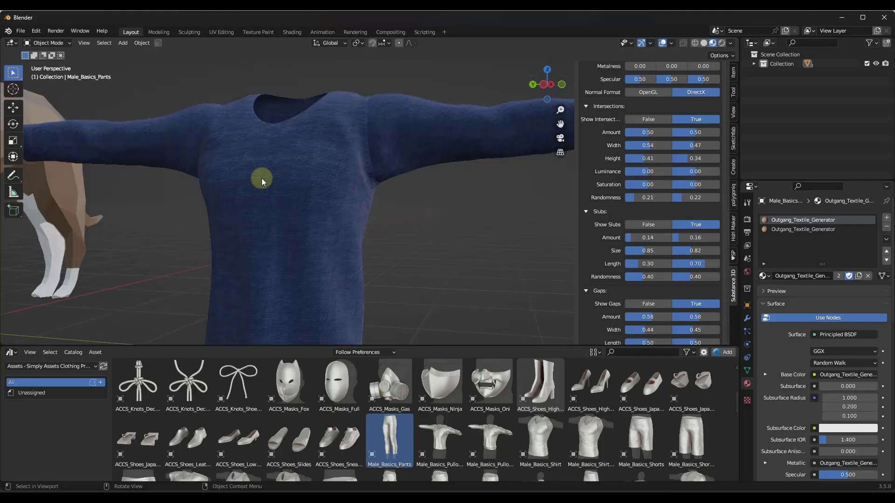
- Select the pullover and check its Mapping X scale in Shading, leaving it at 10
{"action": "middle_click_drag", "start_coordinate": [261, 178], "coordinate": [281, 186]}
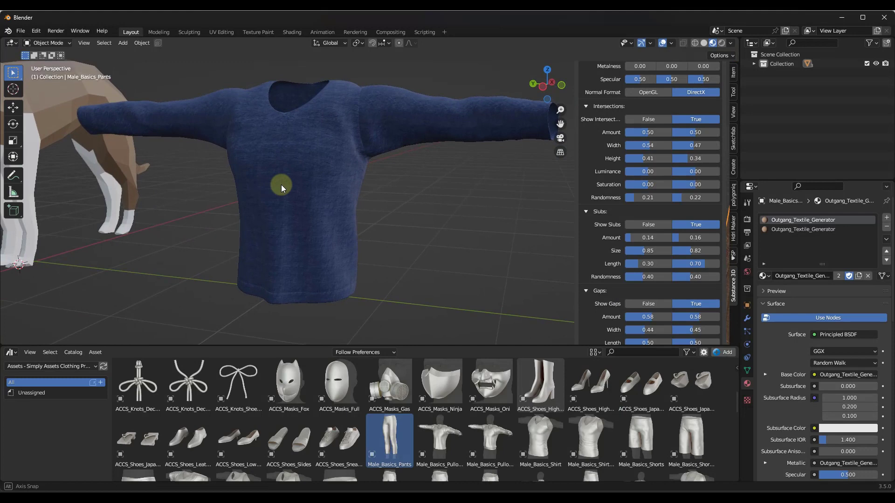
{"action": "left_click", "coordinate": [295, 162]}
{"action": "left_click", "coordinate": [292, 32]}
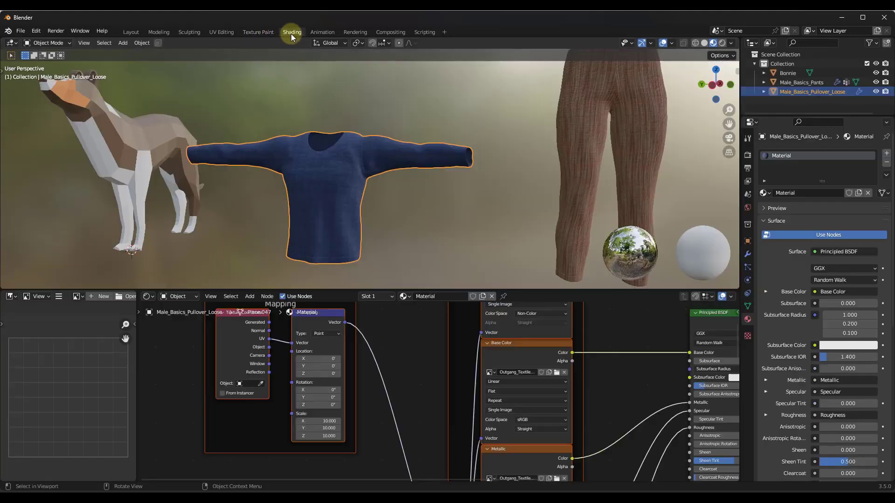
{"action": "scroll", "coordinate": [309, 174], "scroll_direction": "up", "scroll_amount": 4}
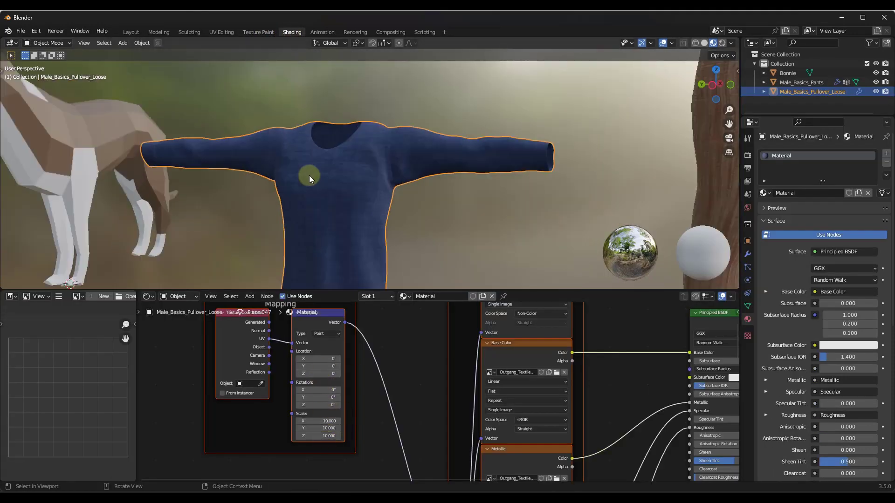
{"action": "scroll", "coordinate": [590, 384], "scroll_direction": "down", "scroll_amount": 2}
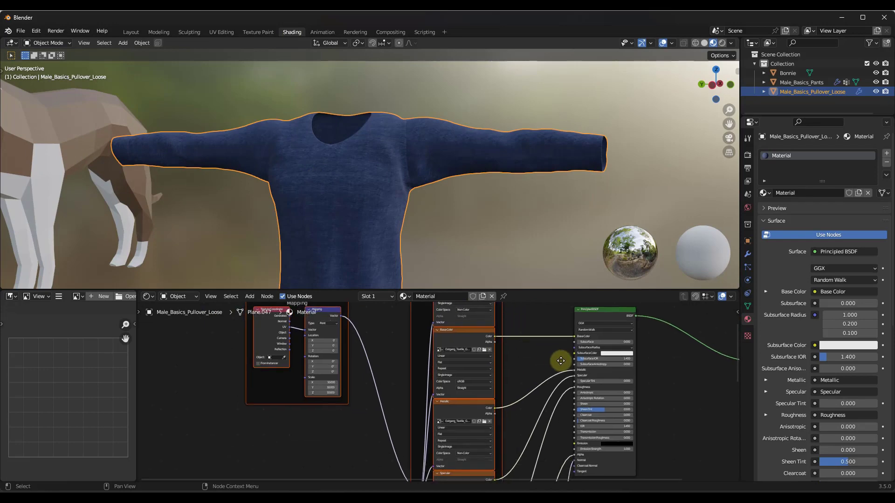
{"action": "scroll", "coordinate": [302, 394], "scroll_direction": "up", "scroll_amount": 1}
{"action": "scroll", "coordinate": [302, 394], "scroll_direction": "up", "scroll_amount": 4}
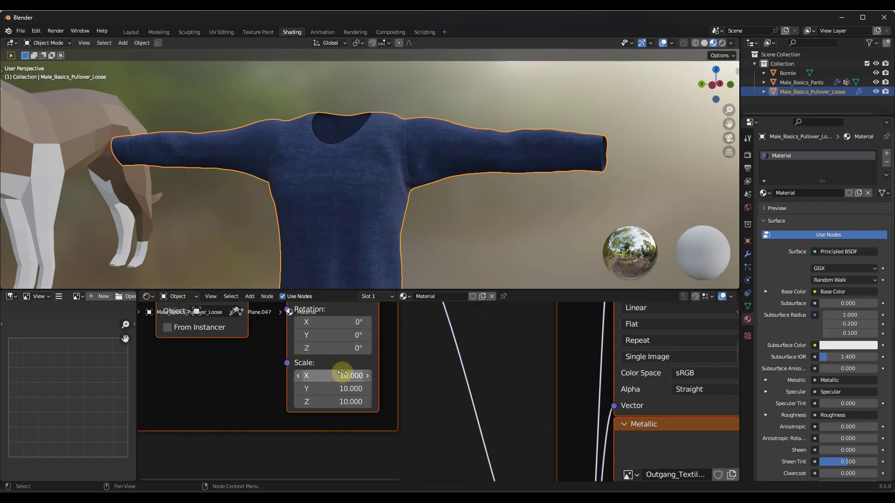
{"action": "left_click_drag", "start_coordinate": [326, 376], "coordinate": [533, 261]}
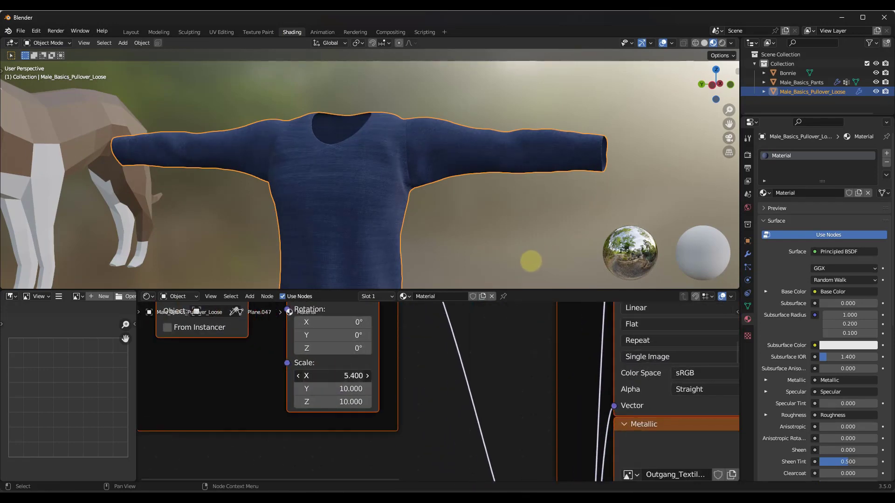
{"action": "key", "text": "Escape"}
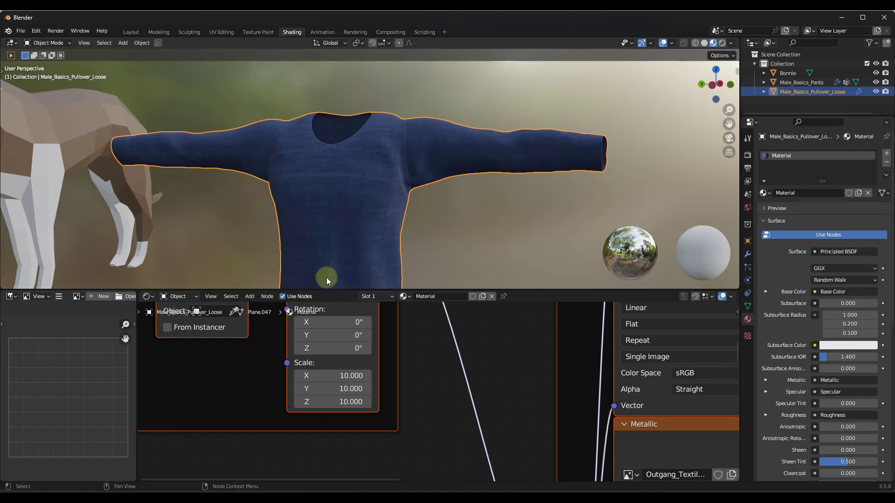
- Return to the Layout workspace and bring the Substance 3D add-on web page full screen
{"action": "left_click", "coordinate": [131, 32]}
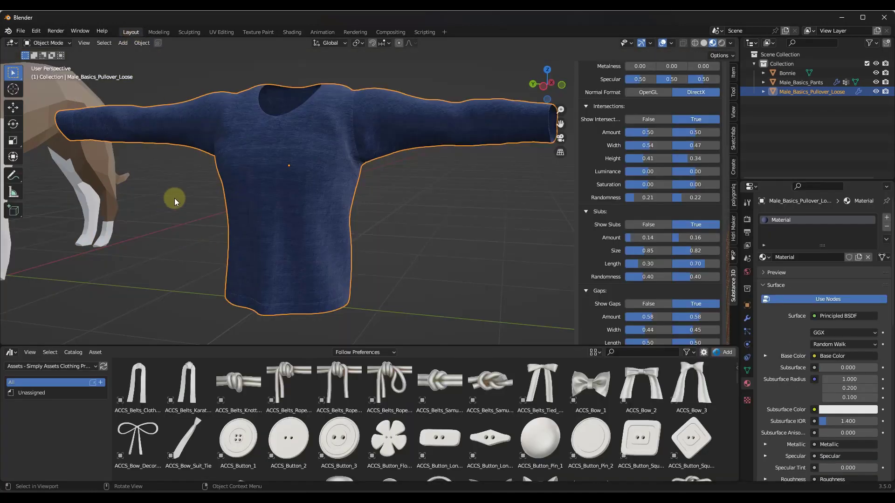
{"action": "scroll", "coordinate": [180, 188], "scroll_direction": "down", "scroll_amount": 5}
{"action": "scroll", "coordinate": [443, 138], "scroll_direction": "up", "scroll_amount": 6}
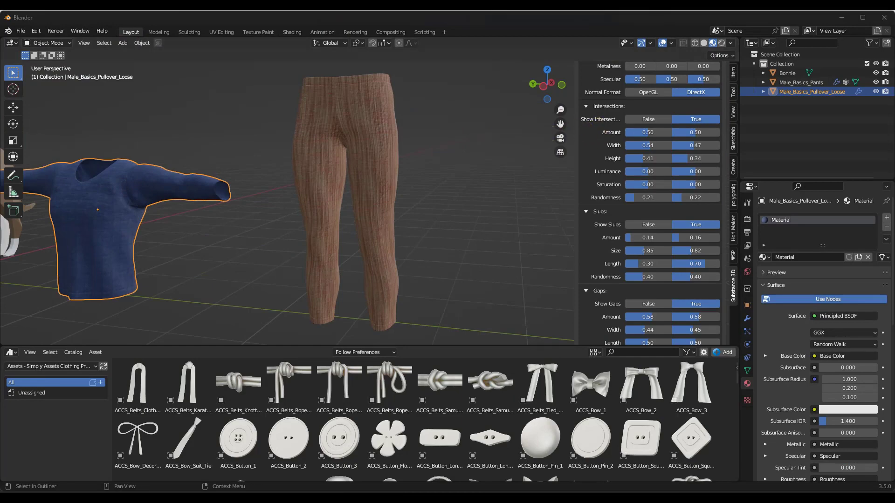
{"action": "left_click_drag", "start_coordinate": [444, 121], "coordinate": [410, 12]}
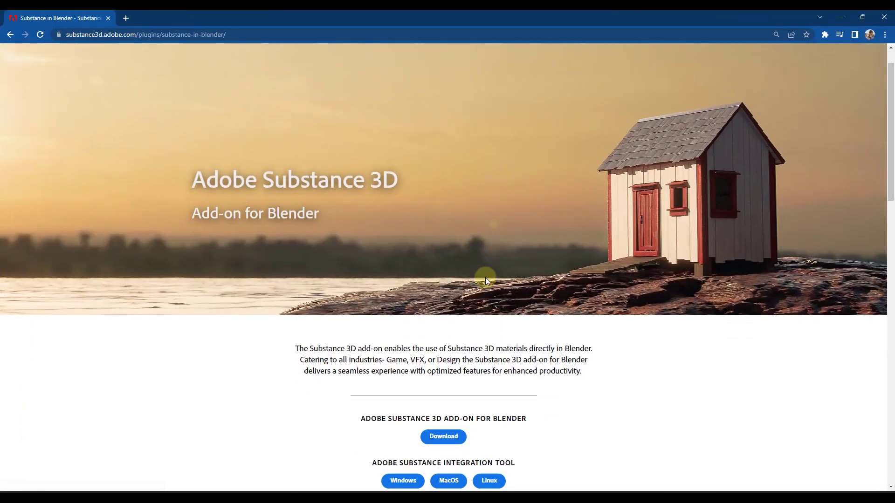
- Scroll through the Substance 3D add-on page, then minimize Chrome to get back to Blender
{"action": "scroll", "coordinate": [485, 278], "scroll_direction": "down", "scroll_amount": 2}
{"action": "scroll", "coordinate": [578, 284], "scroll_direction": "down", "scroll_amount": 1}
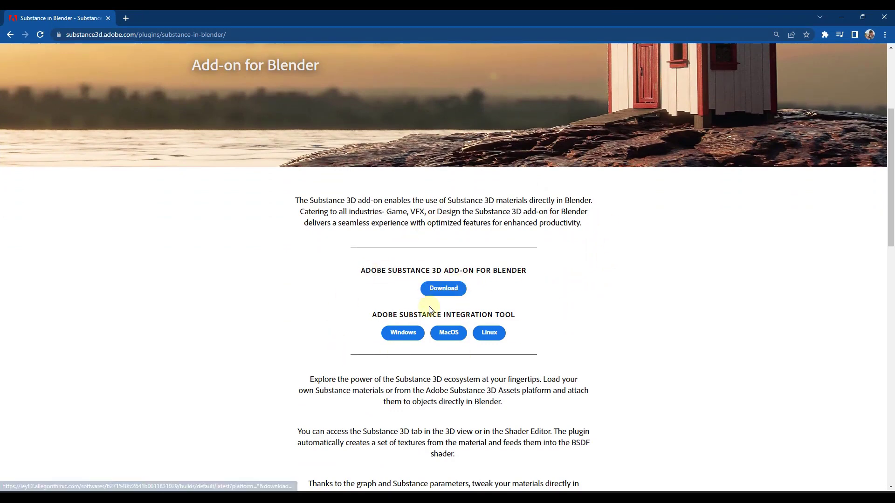
{"action": "scroll", "coordinate": [408, 342], "scroll_direction": "down", "scroll_amount": 2}
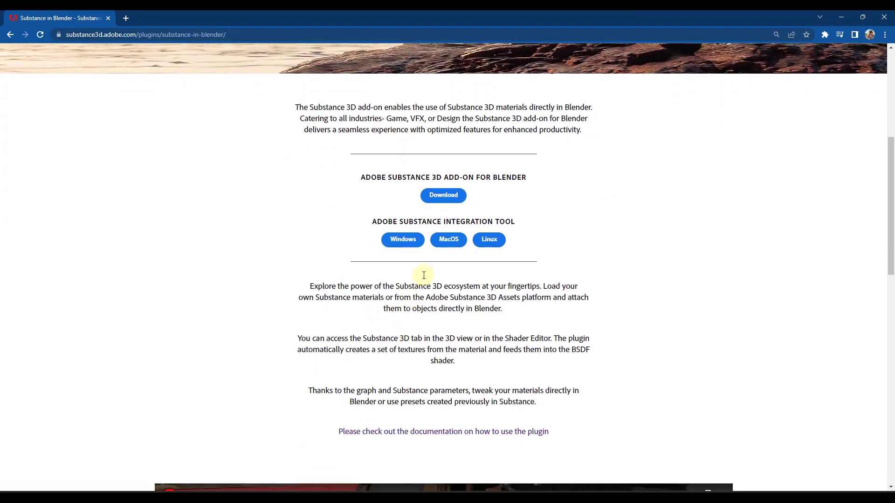
{"action": "scroll", "coordinate": [427, 249], "scroll_direction": "down", "scroll_amount": 7}
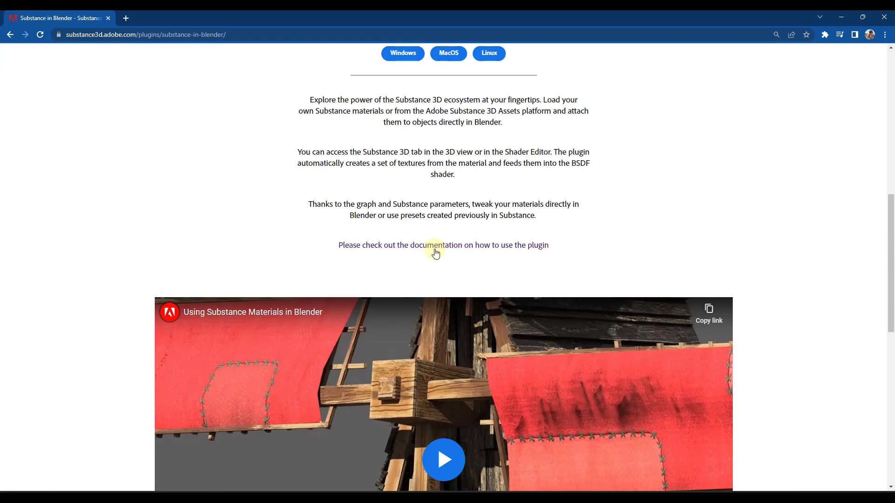
{"action": "scroll", "coordinate": [564, 270], "scroll_direction": "up", "scroll_amount": 9}
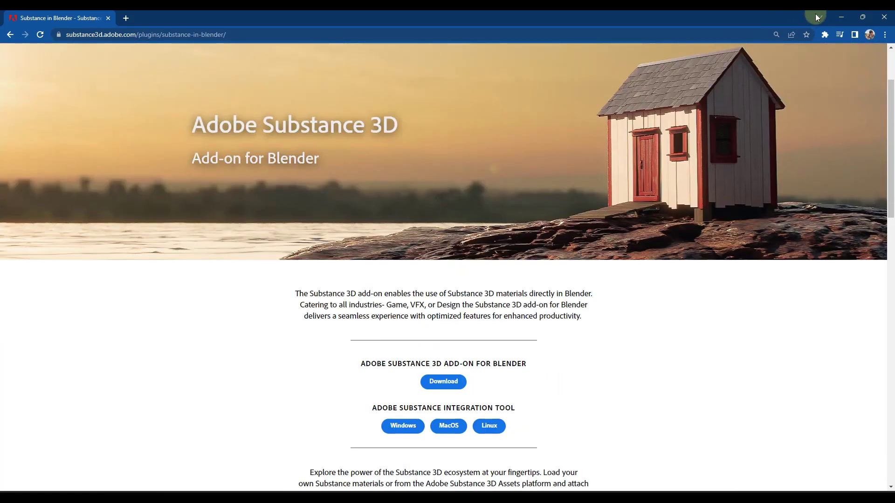
{"action": "left_click", "coordinate": [841, 17]}
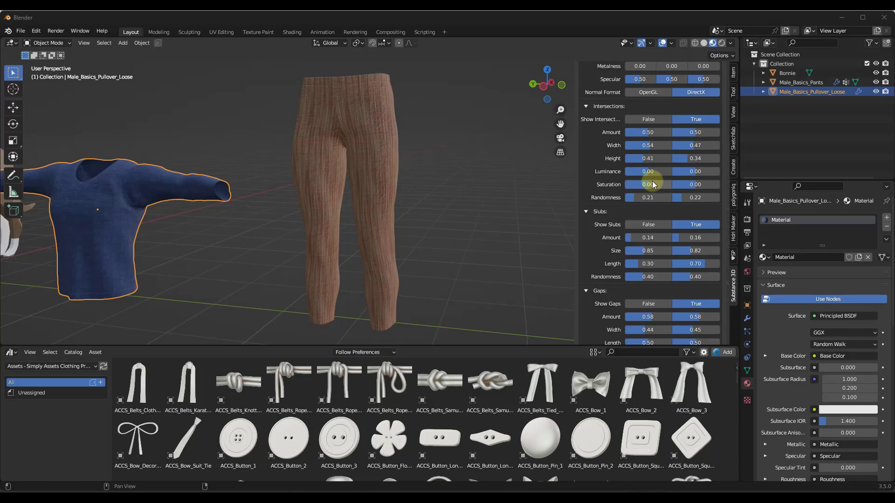
- Load the Outgang_Textile_Generator.sbsar material through the Substance 3D sidebar
{"action": "scroll", "coordinate": [648, 176], "scroll_direction": "up", "scroll_amount": 15}
{"action": "scroll", "coordinate": [649, 181], "scroll_direction": "up", "scroll_amount": 2}
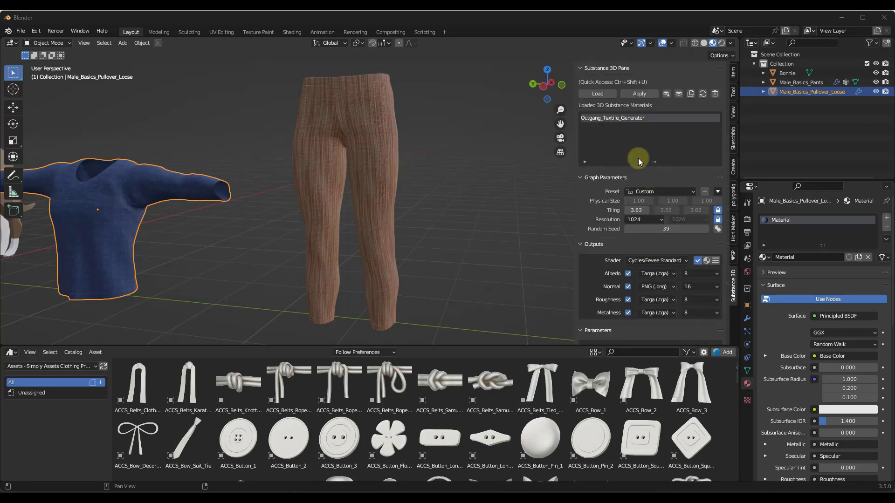
{"action": "left_click", "coordinate": [598, 93]}
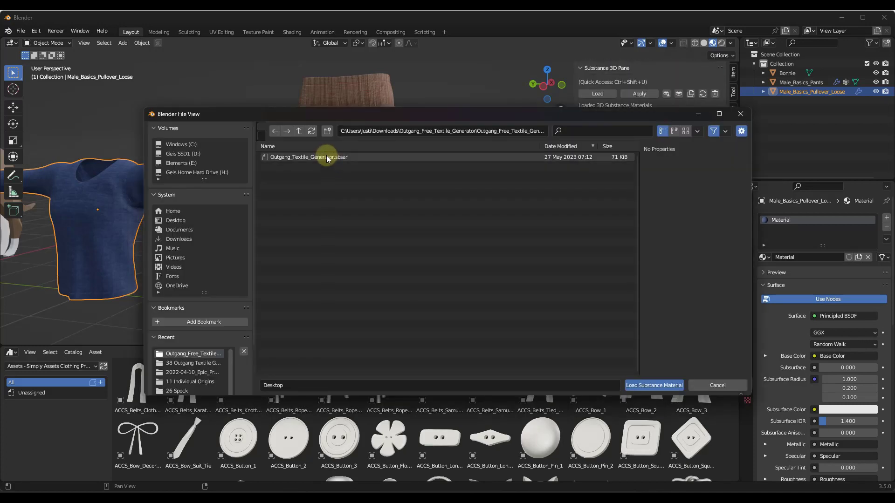
{"action": "double_click", "coordinate": [332, 156]}
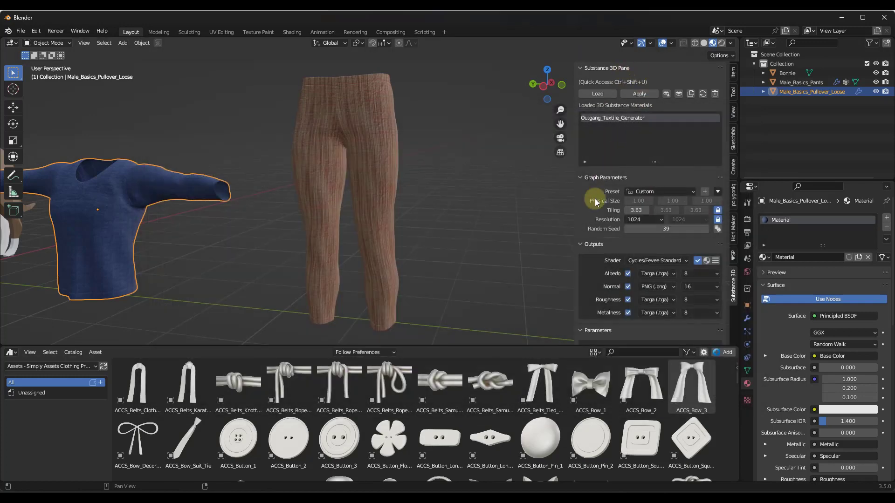
- Select the pants to show the red-and-cream woven fabric and inspect the textile preview
{"action": "scroll", "coordinate": [603, 213], "scroll_direction": "down", "scroll_amount": 3}
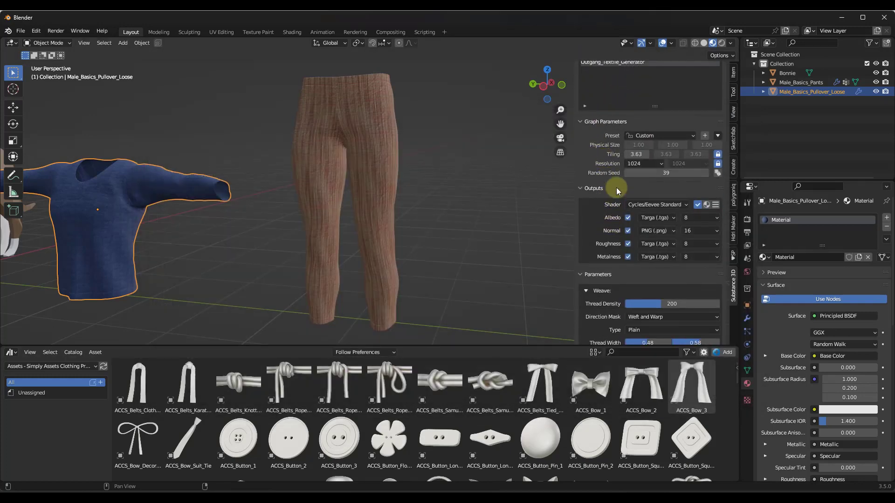
{"action": "scroll", "coordinate": [620, 163], "scroll_direction": "down", "scroll_amount": 10}
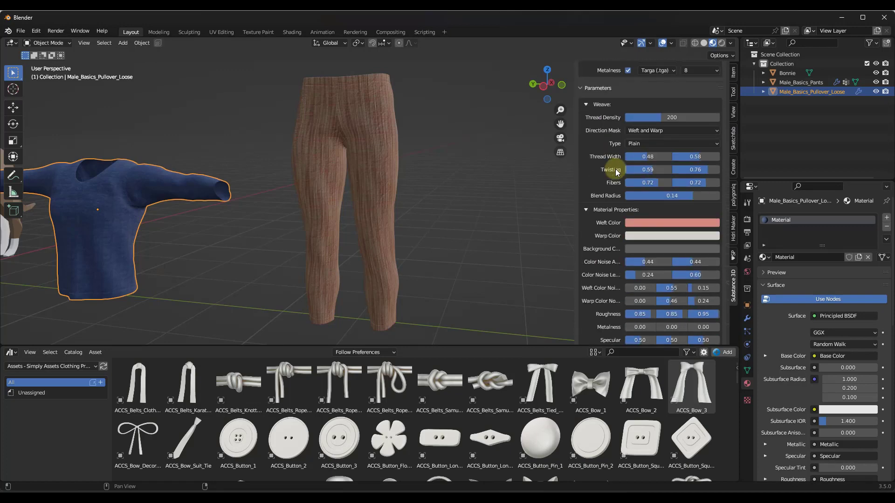
{"action": "scroll", "coordinate": [387, 139], "scroll_direction": "up", "scroll_amount": 8}
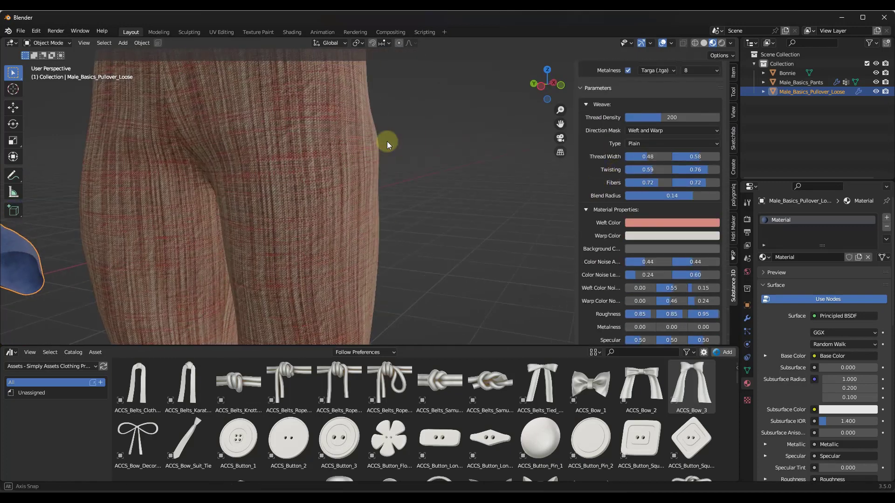
{"action": "left_click", "coordinate": [392, 143]}
{"action": "scroll", "coordinate": [381, 169], "scroll_direction": "down", "scroll_amount": 5}
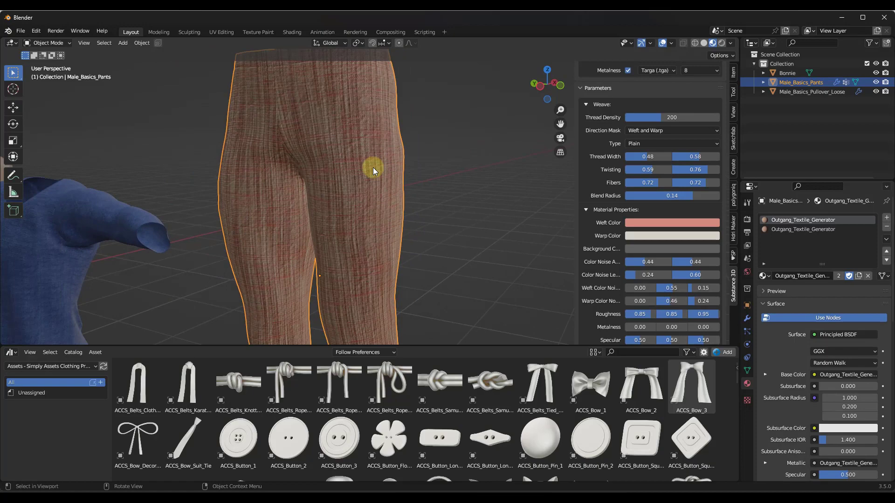
{"action": "scroll", "coordinate": [371, 161], "scroll_direction": "down", "scroll_amount": 3}
{"action": "scroll", "coordinate": [378, 189], "scroll_direction": "up", "scroll_amount": 5}
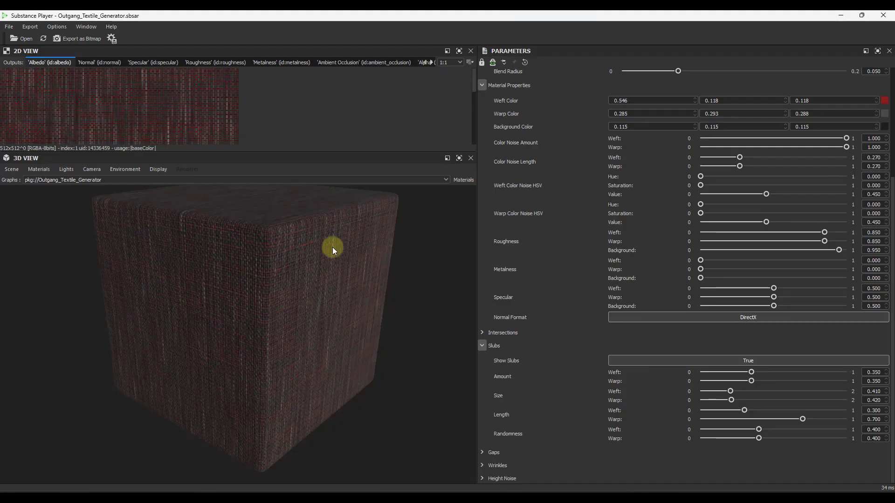
{"action": "mouse_move", "coordinate": [294, 264]}
{"action": "left_mouse_down"}
{"action": "mouse_move", "coordinate": [208, 256]}
{"action": "mouse_move", "coordinate": [274, 252]}
{"action": "mouse_move", "coordinate": [292, 270]}
{"action": "mouse_move", "coordinate": [282, 269]}
{"action": "left_mouse_up"}
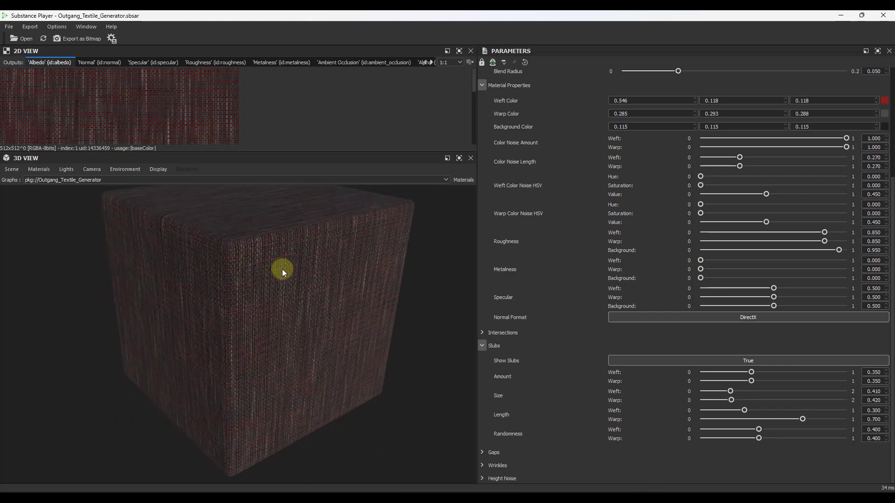
{"action": "left_click", "coordinate": [841, 16]}
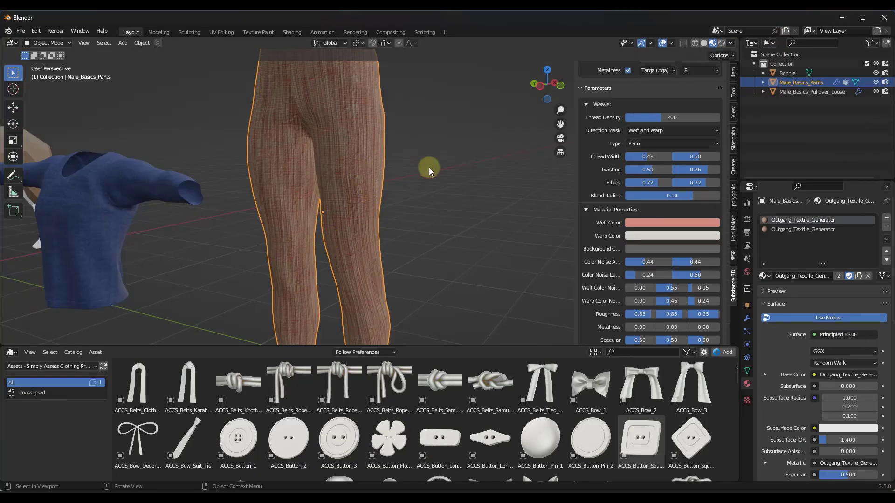
- Lower the fabric's Thread Density from 200 to 99 and set Show Wrinkles to False
{"action": "scroll", "coordinate": [373, 136], "scroll_direction": "up", "scroll_amount": 3}
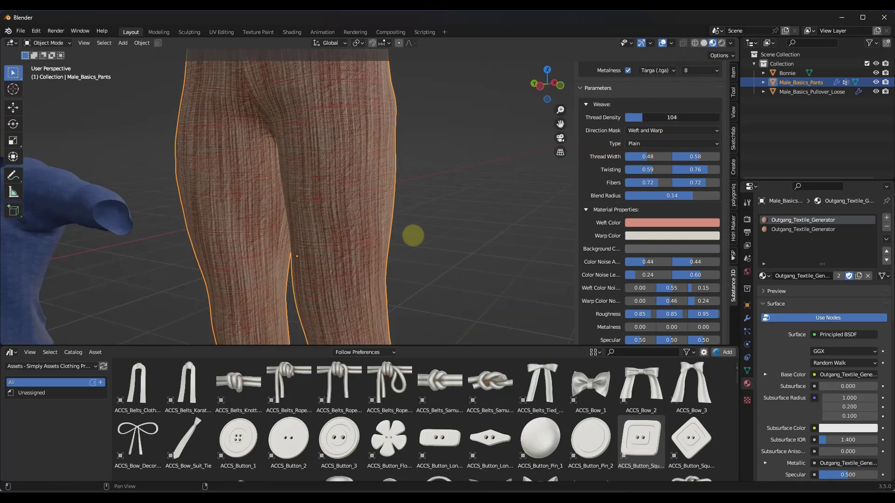
{"action": "left_click_drag", "start_coordinate": [660, 117], "coordinate": [639, 117]}
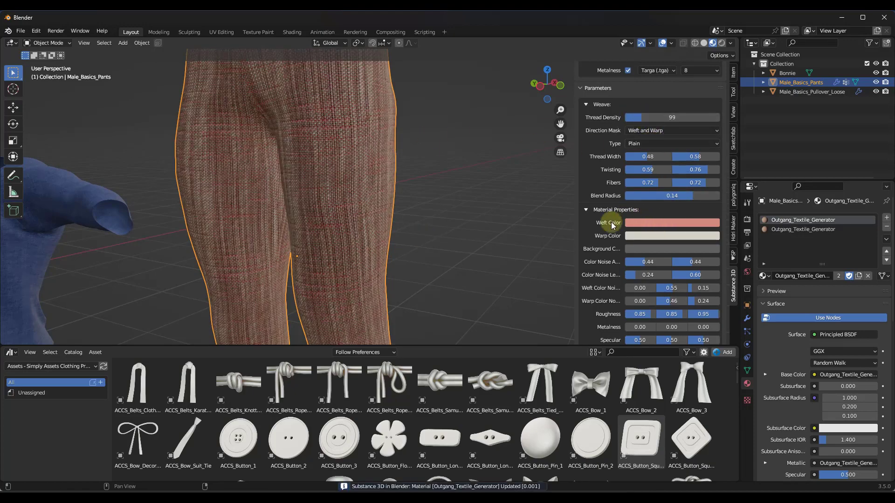
{"action": "scroll", "coordinate": [606, 234], "scroll_direction": "down", "scroll_amount": 12}
{"action": "scroll", "coordinate": [606, 244], "scroll_direction": "down", "scroll_amount": 5}
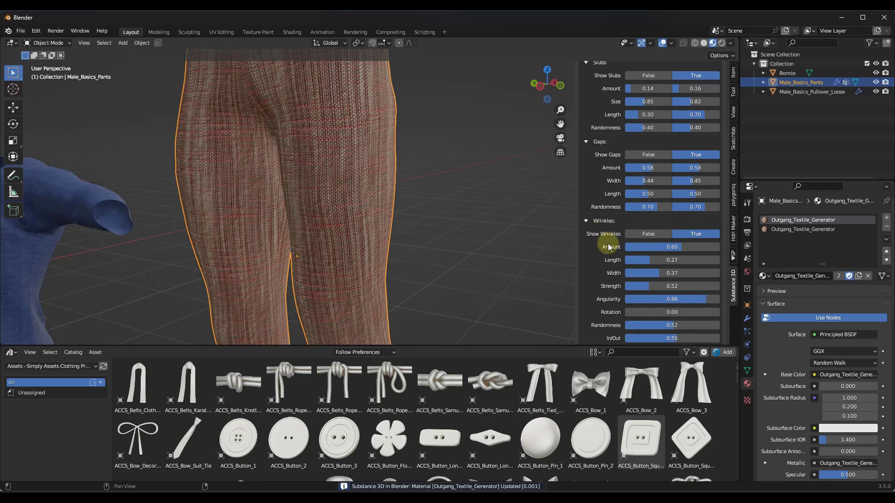
{"action": "left_click", "coordinate": [654, 215]}
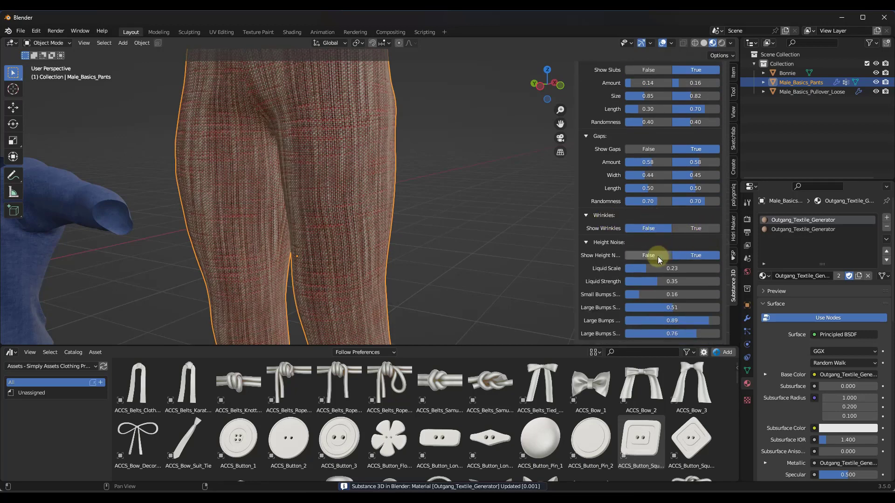
{"action": "scroll", "coordinate": [653, 217], "scroll_direction": "up", "scroll_amount": 14}
{"action": "scroll", "coordinate": [657, 208], "scroll_direction": "up", "scroll_amount": 5}
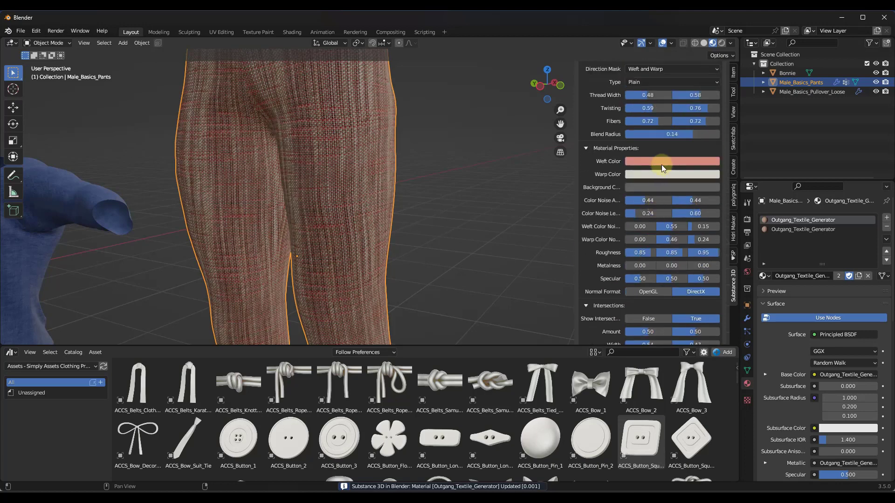
- Set the fabric's Weft Color to a blue-purple
{"action": "left_click", "coordinate": [662, 162]}
{"action": "left_click_drag", "start_coordinate": [670, 81], "coordinate": [679, 58]}
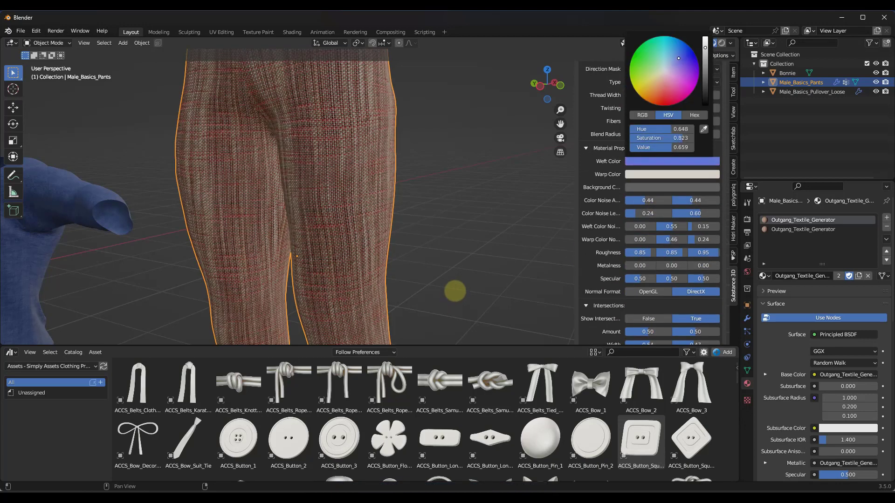
{"action": "scroll", "coordinate": [331, 140], "scroll_direction": "up", "scroll_amount": 2}
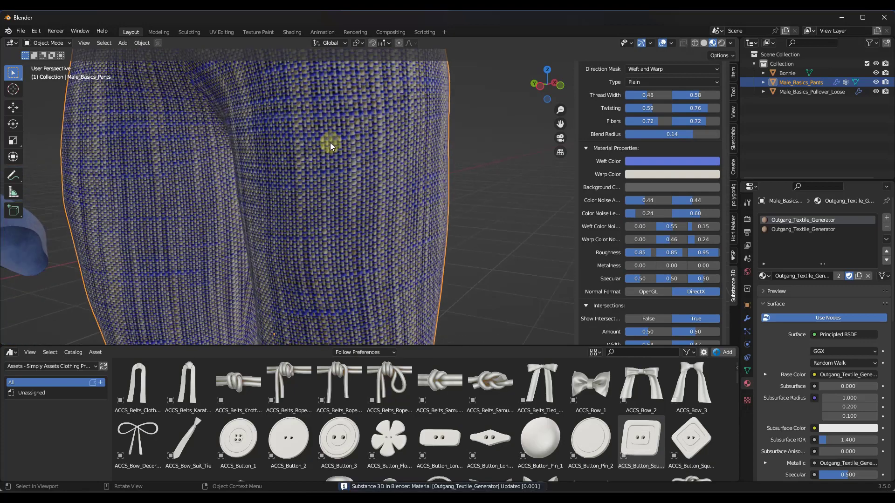
- Set the Warp Color to a lighter blue, turning the pants deep blue
{"action": "left_click", "coordinate": [641, 181]}
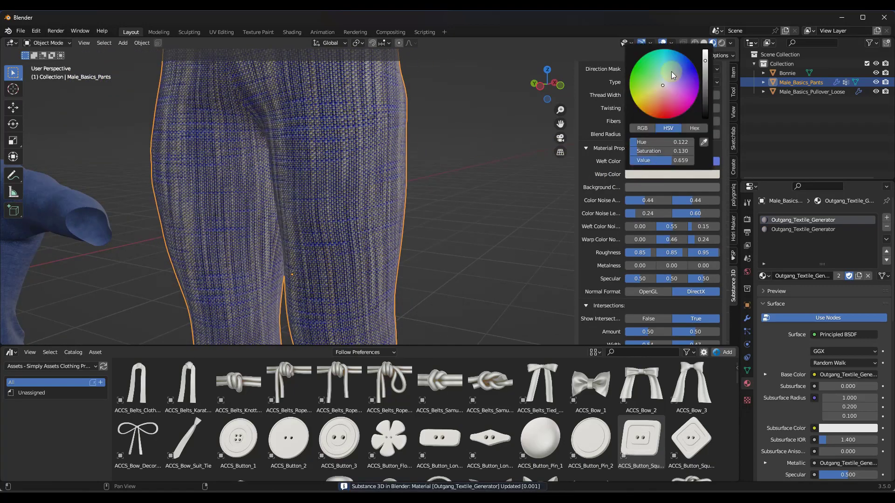
{"action": "left_click", "coordinate": [704, 142]}
{"action": "left_click", "coordinate": [455, 304]}
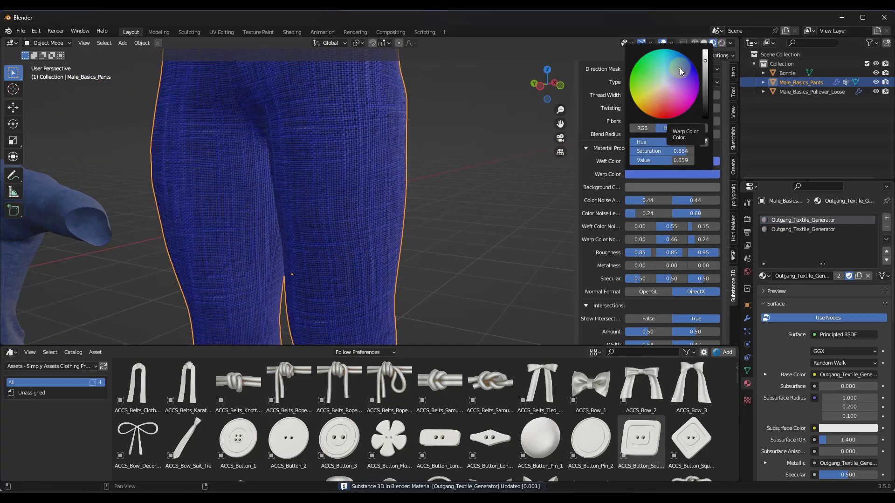
{"action": "left_click", "coordinate": [678, 74]}
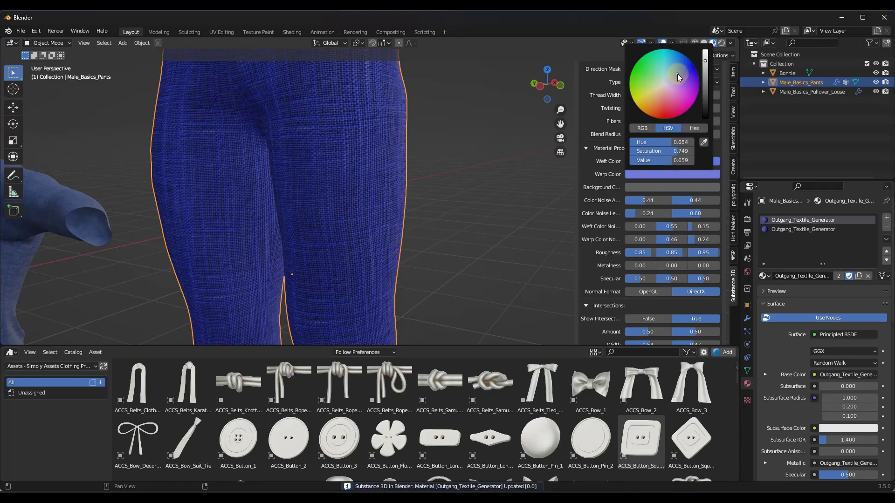
{"action": "mouse_move", "coordinate": [334, 185]}
{"action": "middle_mouse_down"}
{"action": "mouse_move", "coordinate": [368, 185]}
{"action": "mouse_move", "coordinate": [310, 186]}
{"action": "mouse_move", "coordinate": [348, 186]}
{"action": "mouse_move", "coordinate": [338, 178]}
{"action": "mouse_move", "coordinate": [356, 185]}
{"action": "mouse_move", "coordinate": [339, 179]}
{"action": "mouse_move", "coordinate": [334, 188]}
{"action": "middle_mouse_up"}
{"action": "scroll", "coordinate": [337, 178], "scroll_direction": "down", "scroll_amount": 6}
{"action": "scroll", "coordinate": [335, 188], "scroll_direction": "up", "scroll_amount": 4}
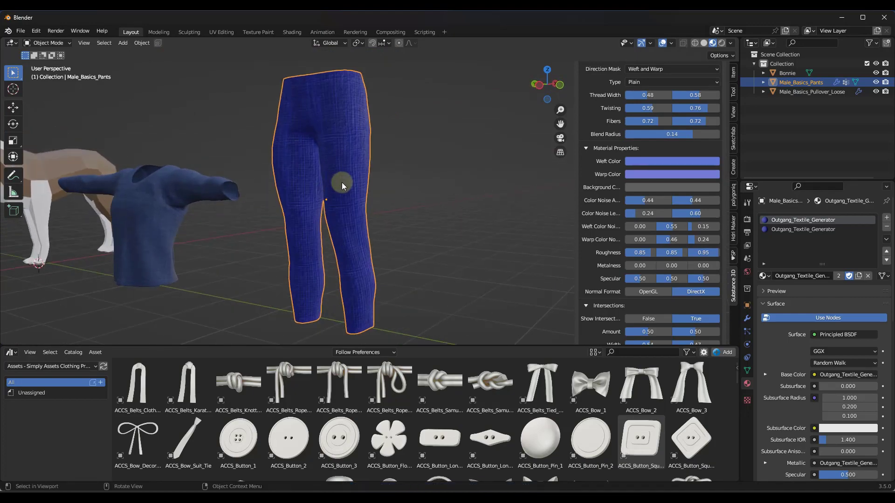